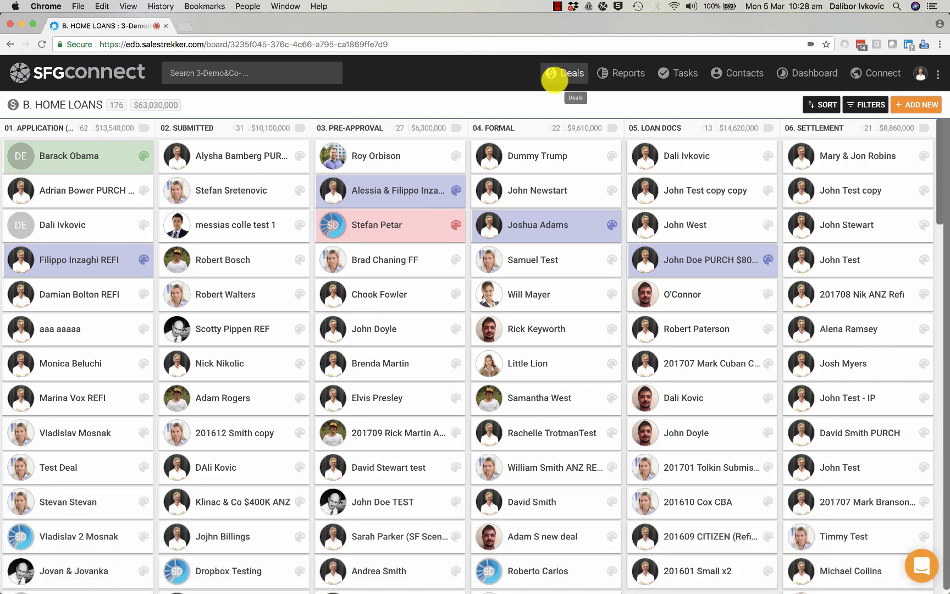
Switch to the A. LEADS workflow board, then return to B. HOME LOANS.
click(557, 71)
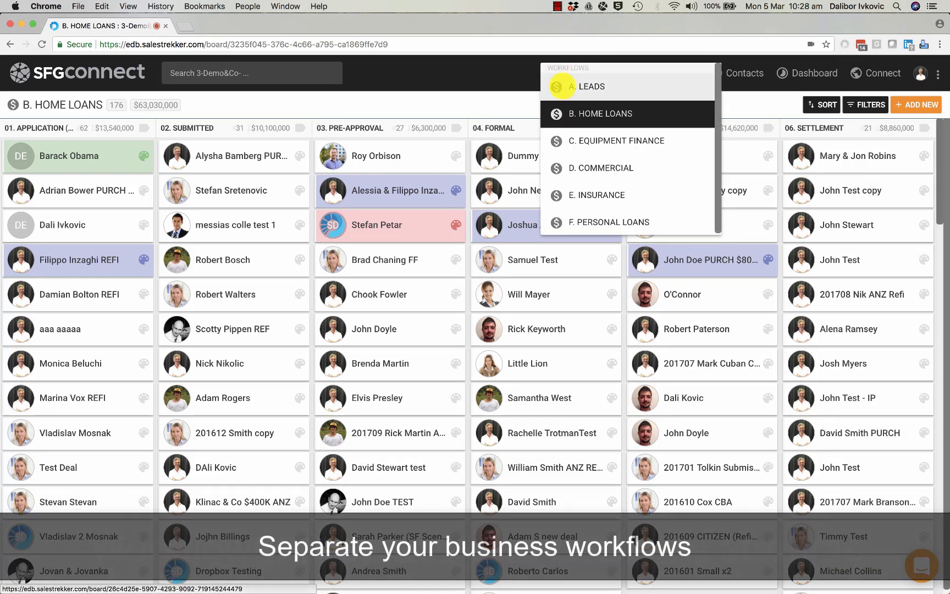
click(557, 85)
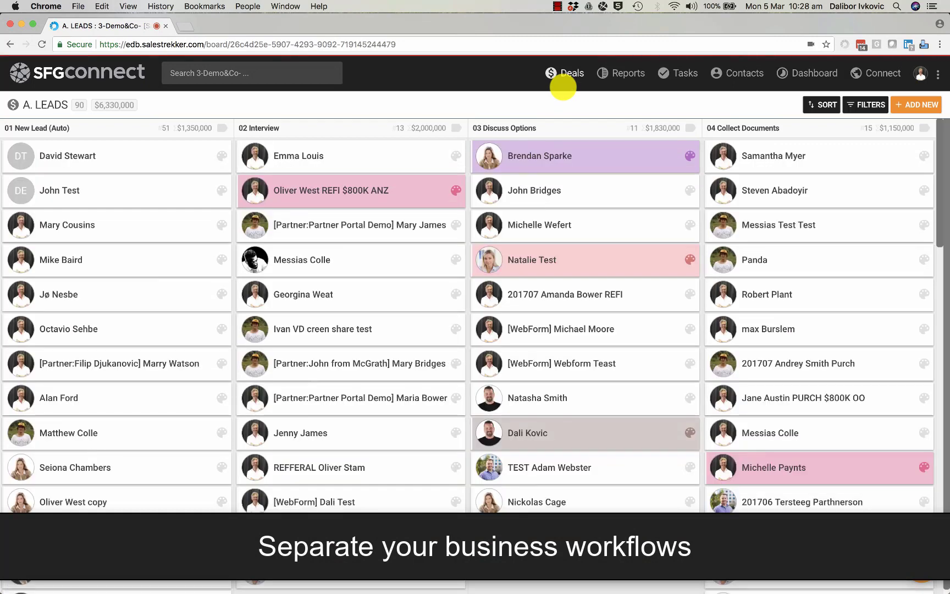
click(564, 77)
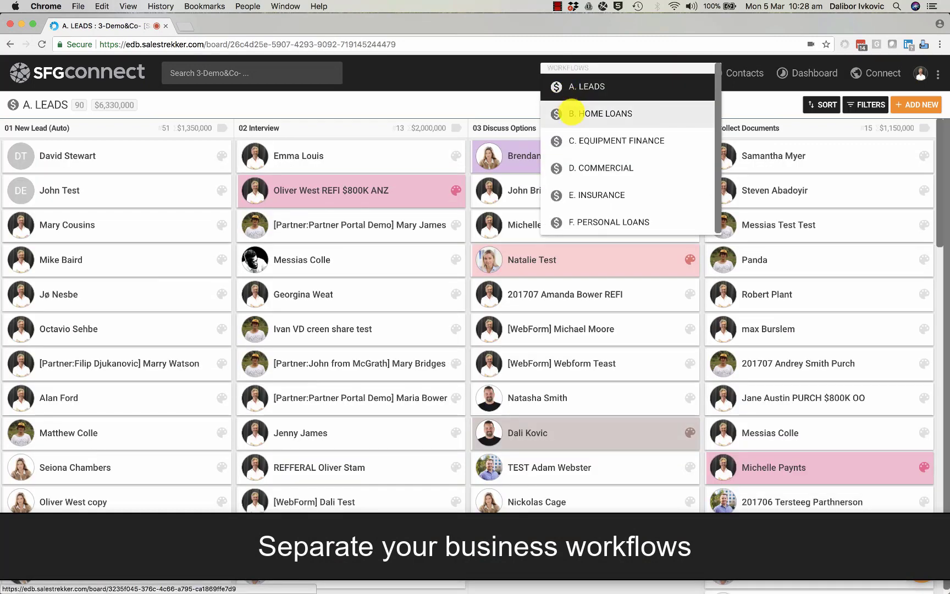
click(571, 113)
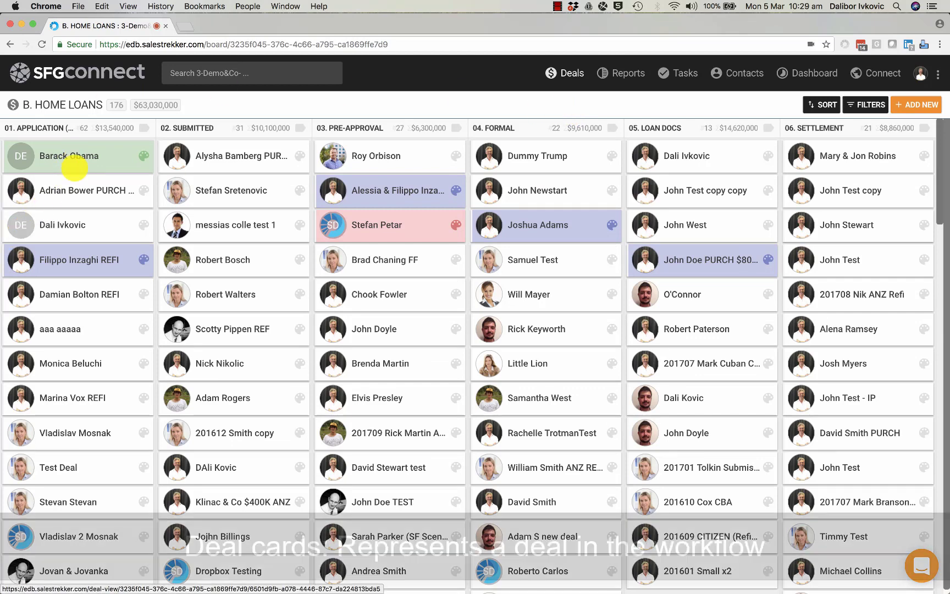
Drag the purple REFI deal from 01. APPLICATION to the top of 02. SUBMITTED.
drag(85, 257, 241, 224)
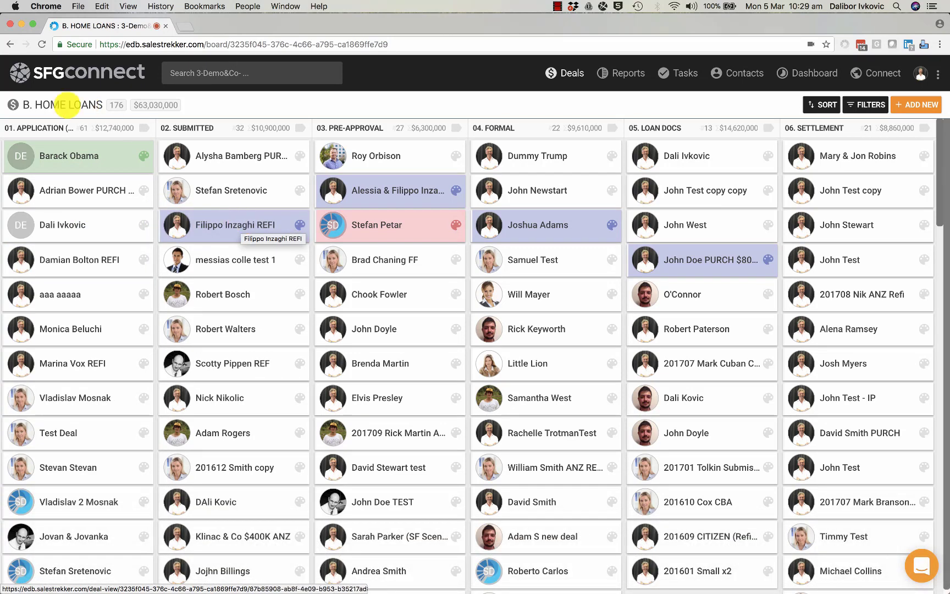
mouse_move(282, 128)
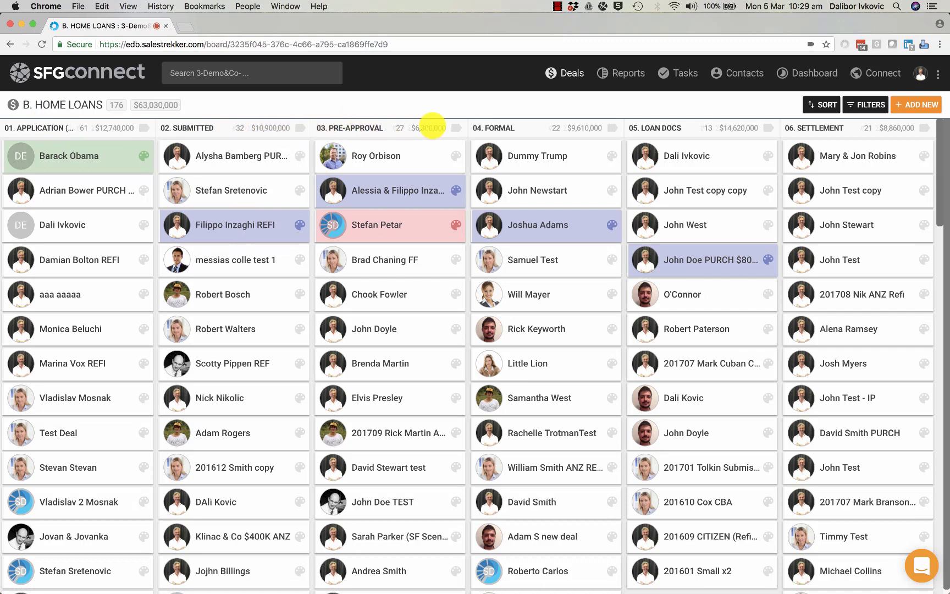
mouse_move(586, 126)
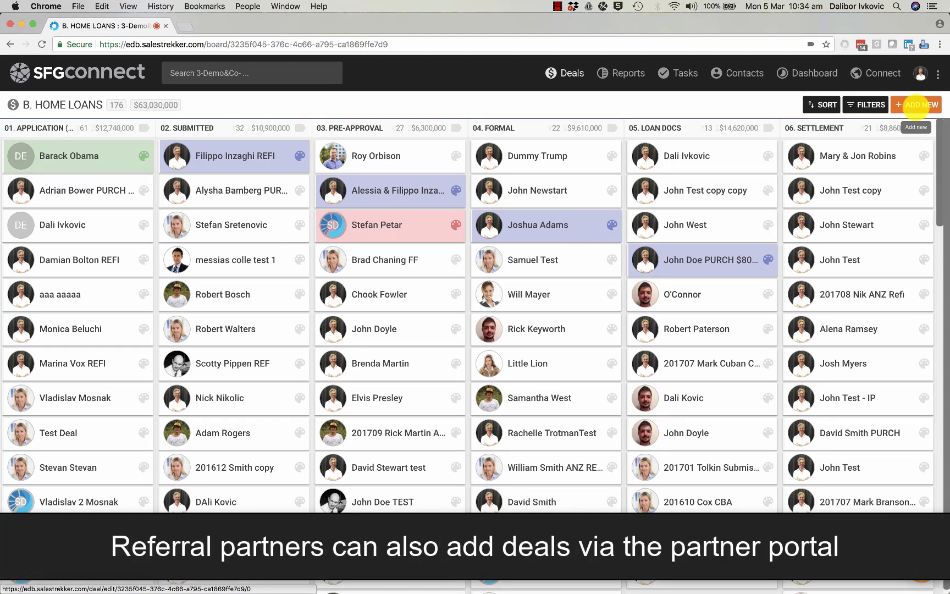
Start a new deal and enter the contact's first and family names.
click(916, 104)
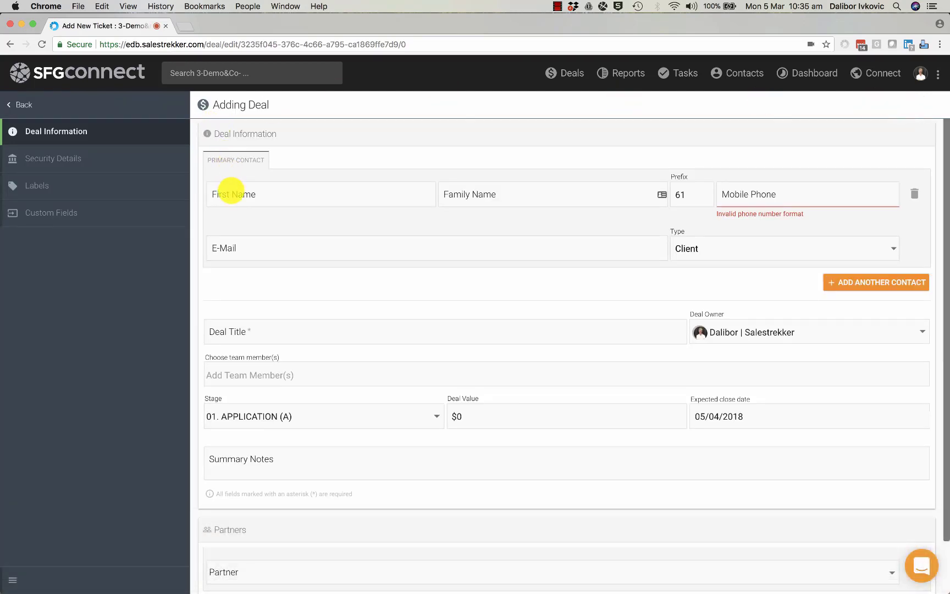
click(231, 192)
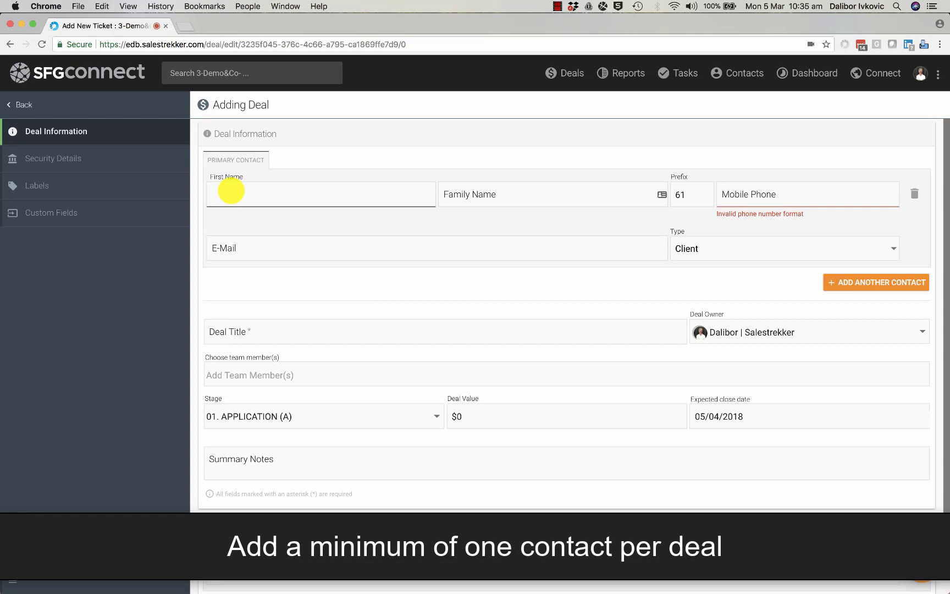
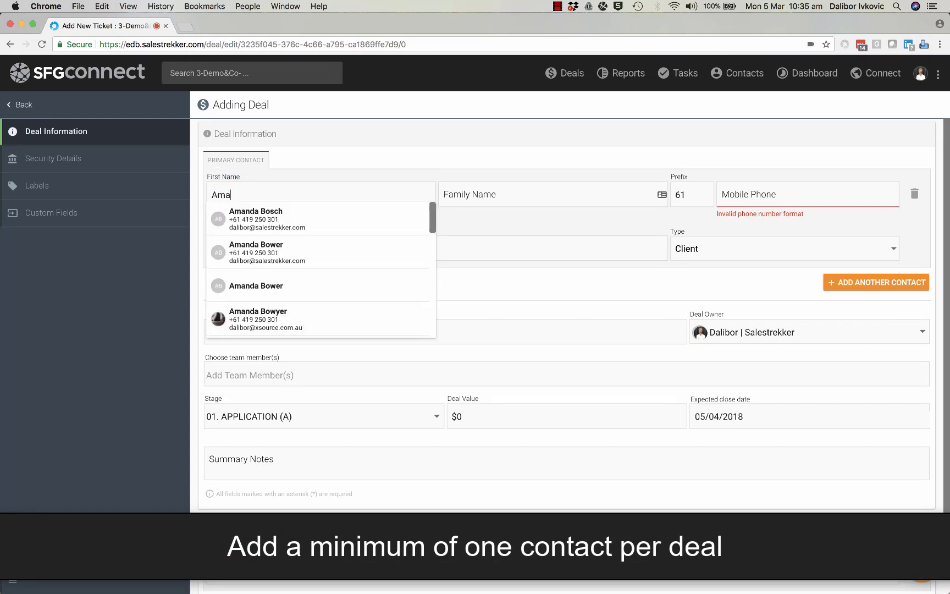
scroll(238, 312, down, 3)
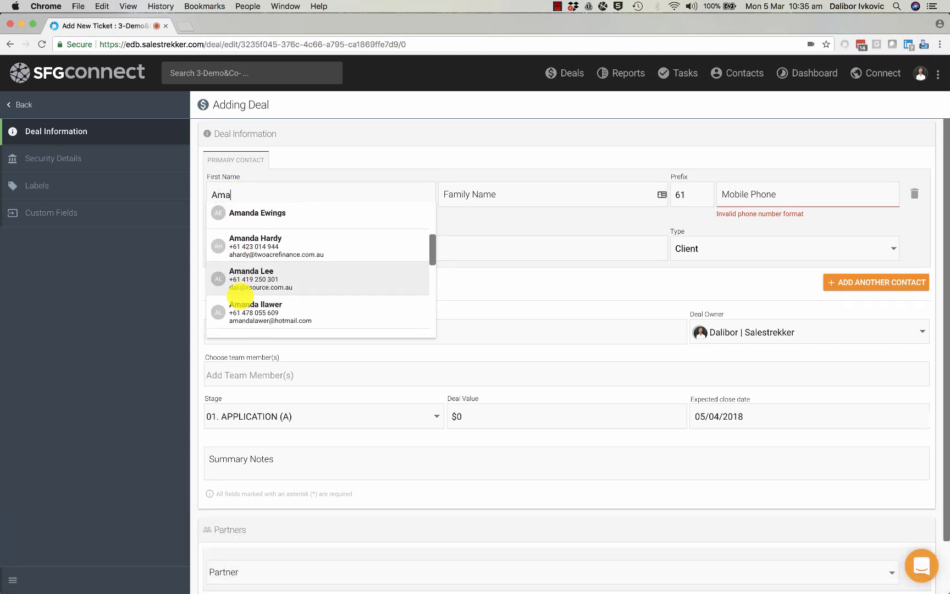
scroll(238, 312, up, 3)
scroll(236, 248, up, 1)
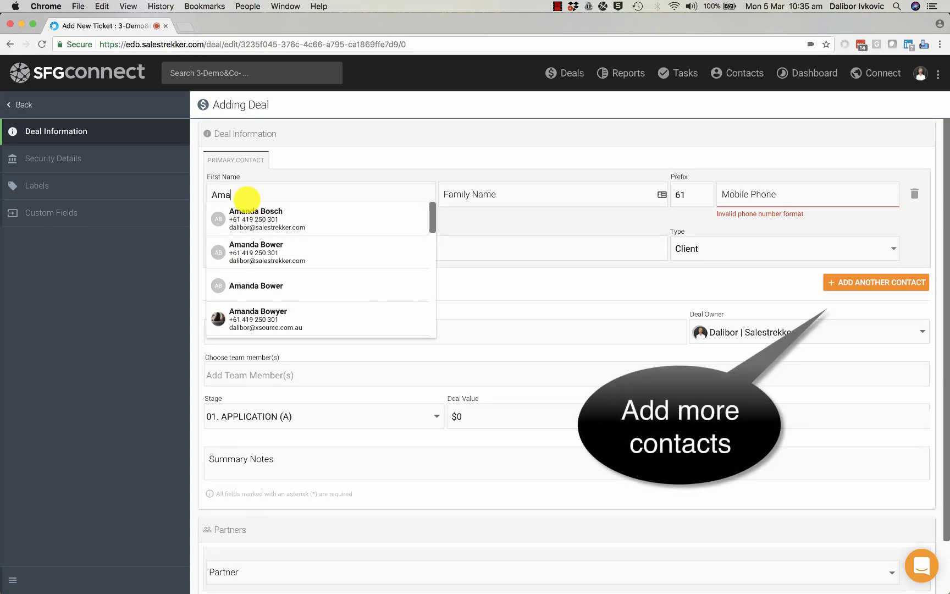
key(Tab)
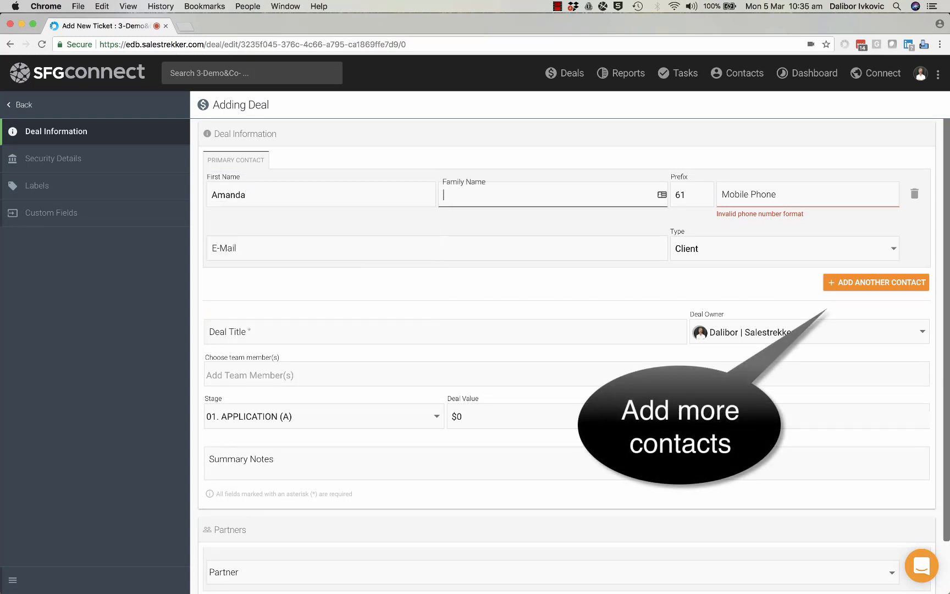
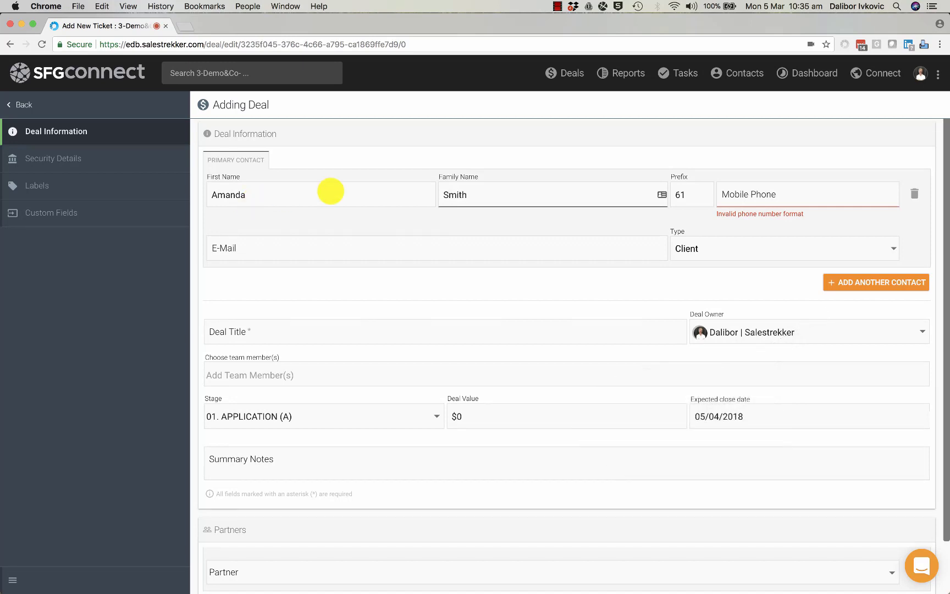
Fill in the contact's mobile phone number and begin the e-mail address.
click(743, 193)
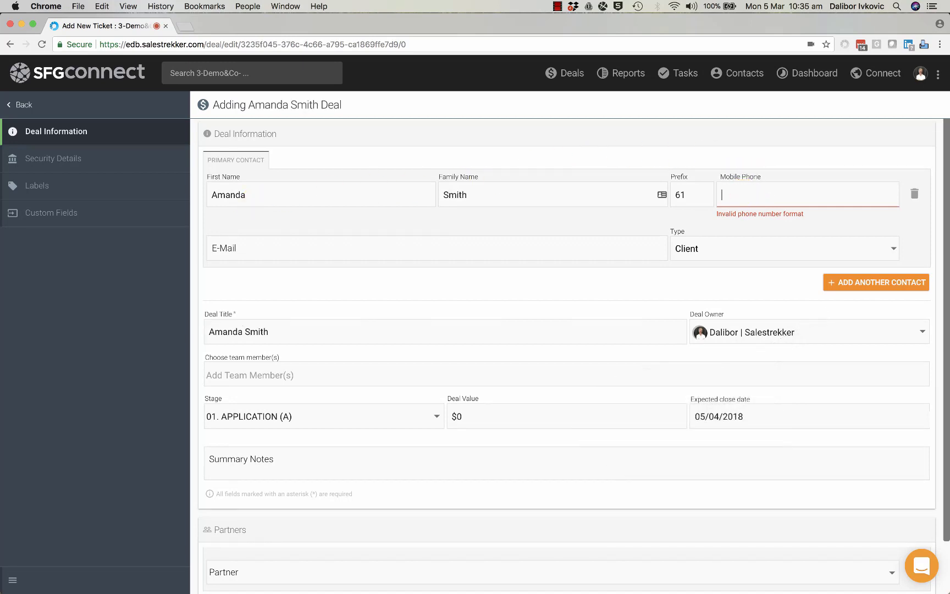
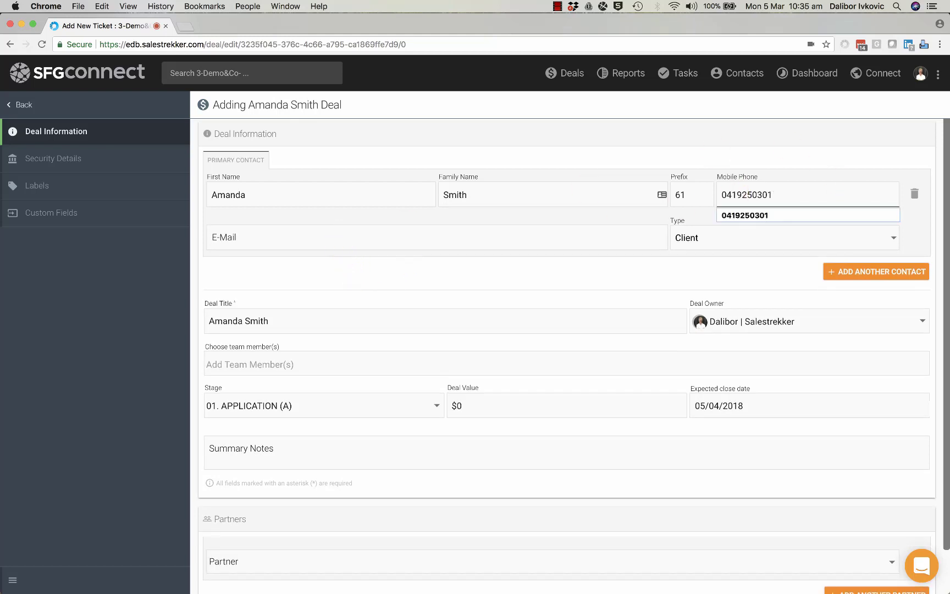
click(247, 238)
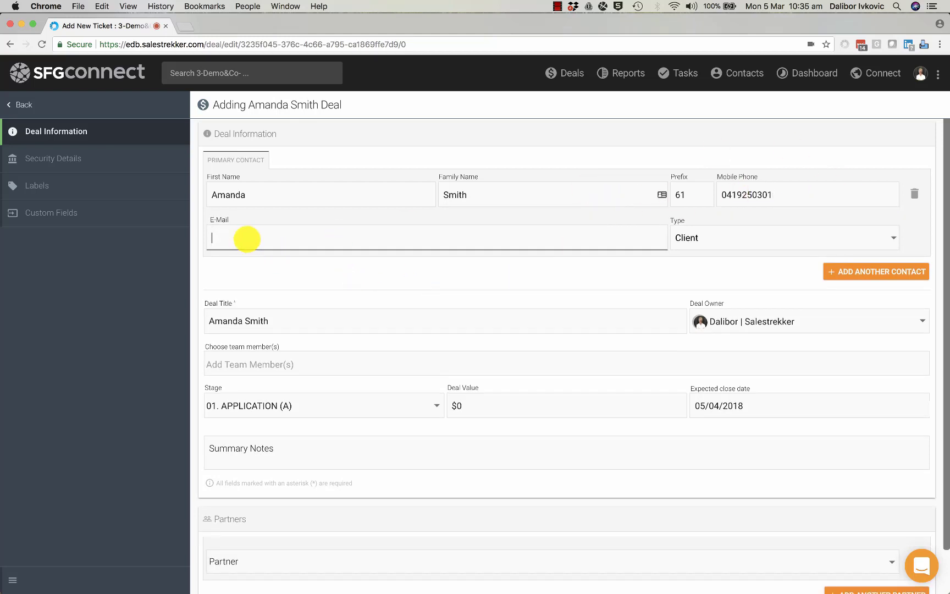
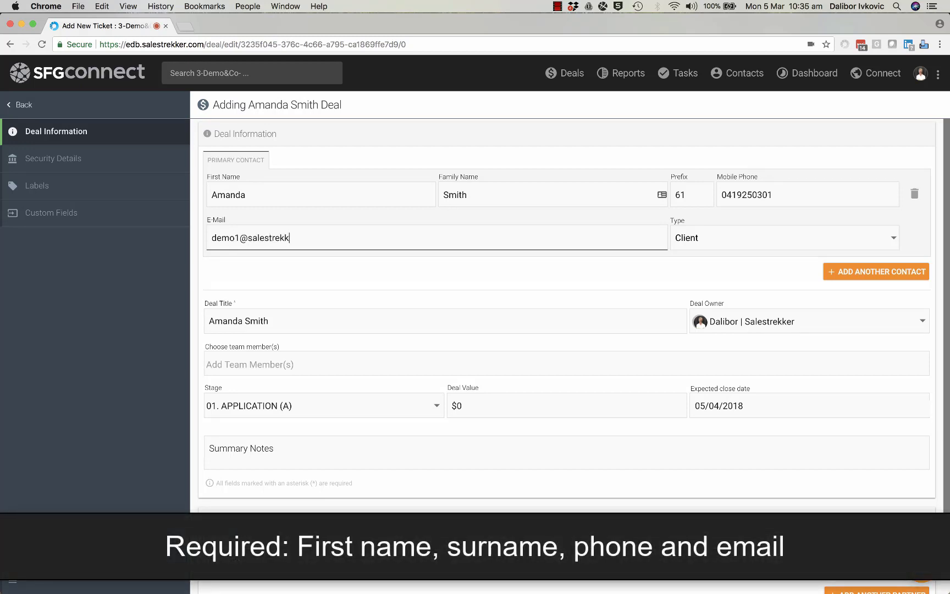
Finish the contact's e-mail address and append PURCH to the deal title.
text(er.com)
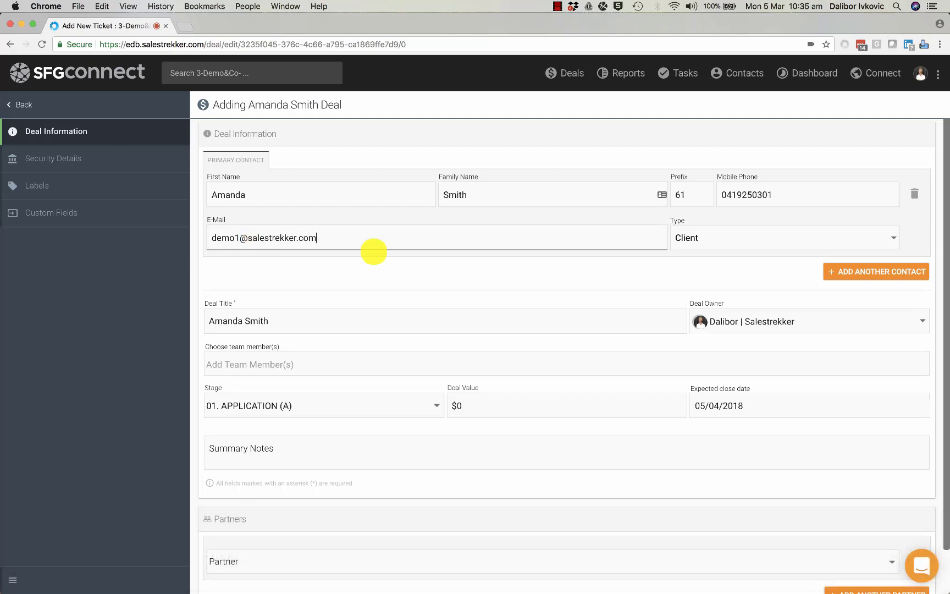
click(517, 289)
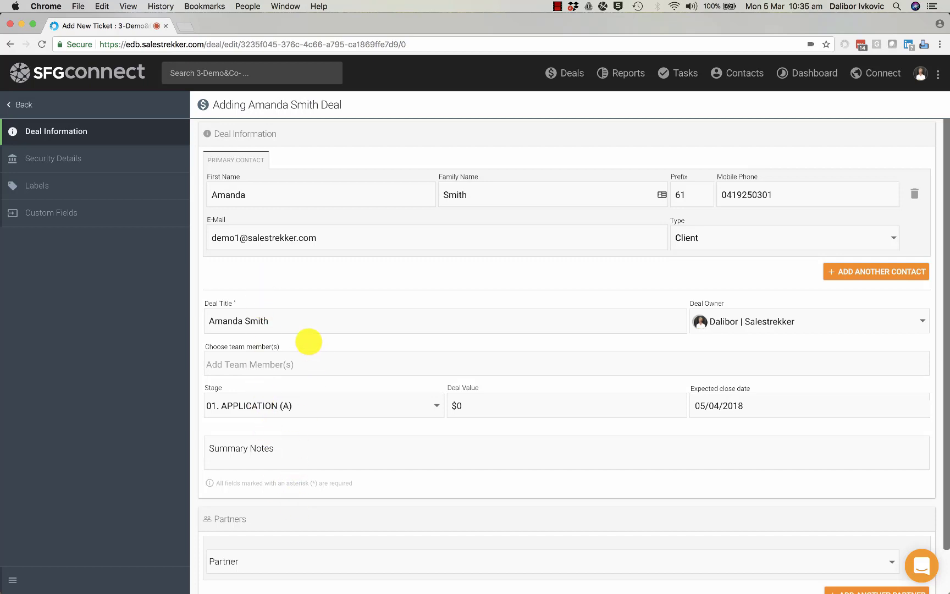
click(280, 321)
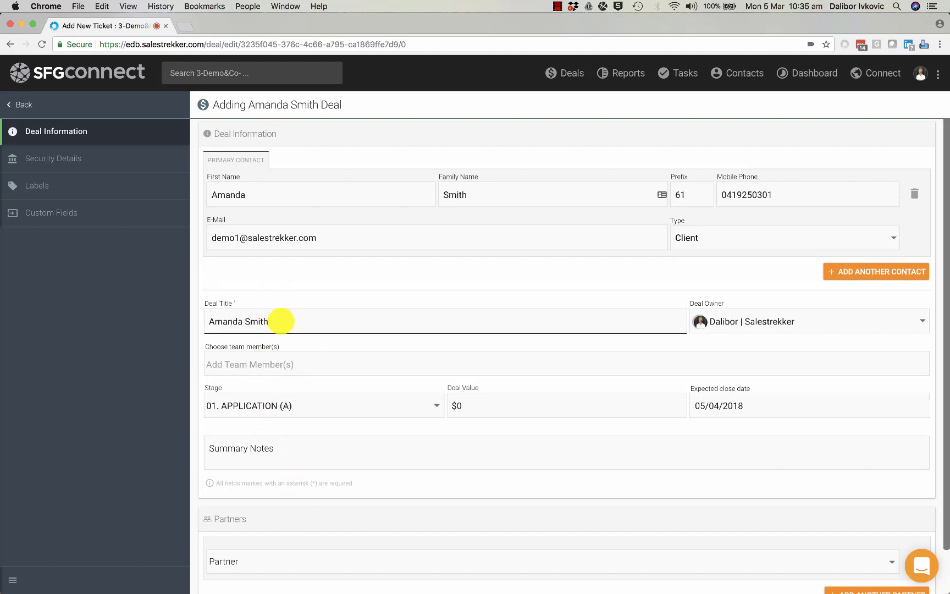
text(PURCH)
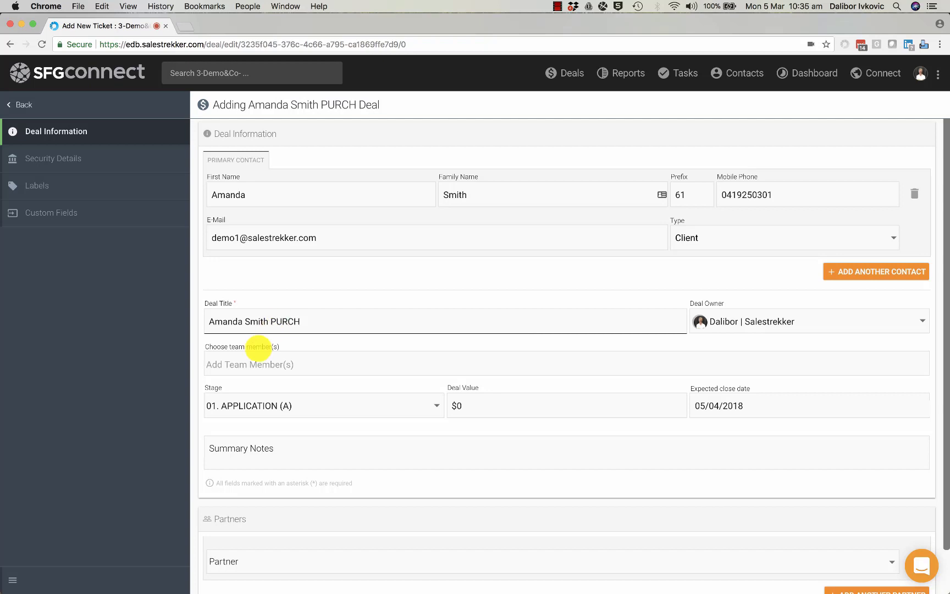
Assign the suggested colleague to the deal team and set deal value 800,000.
click(225, 365)
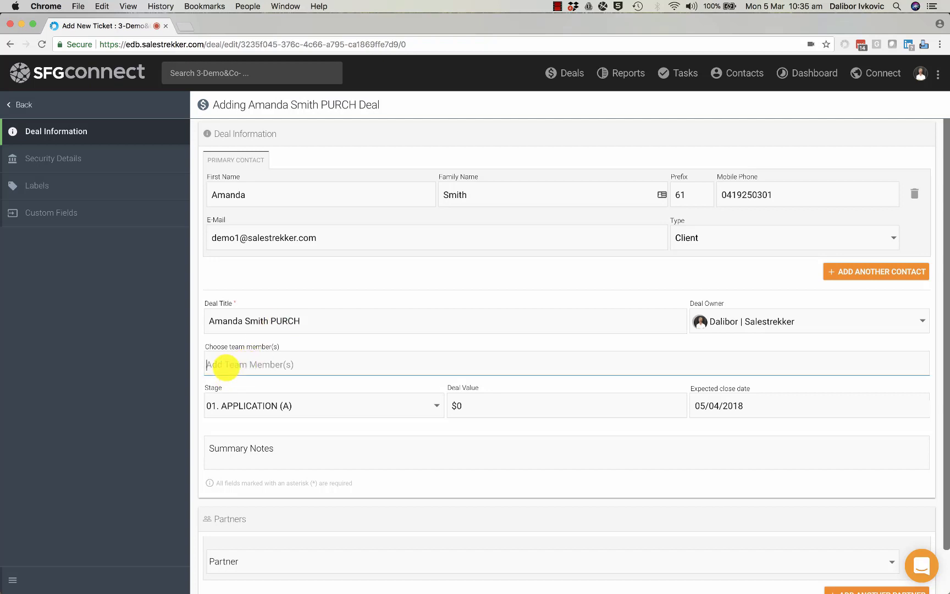
text(mess)
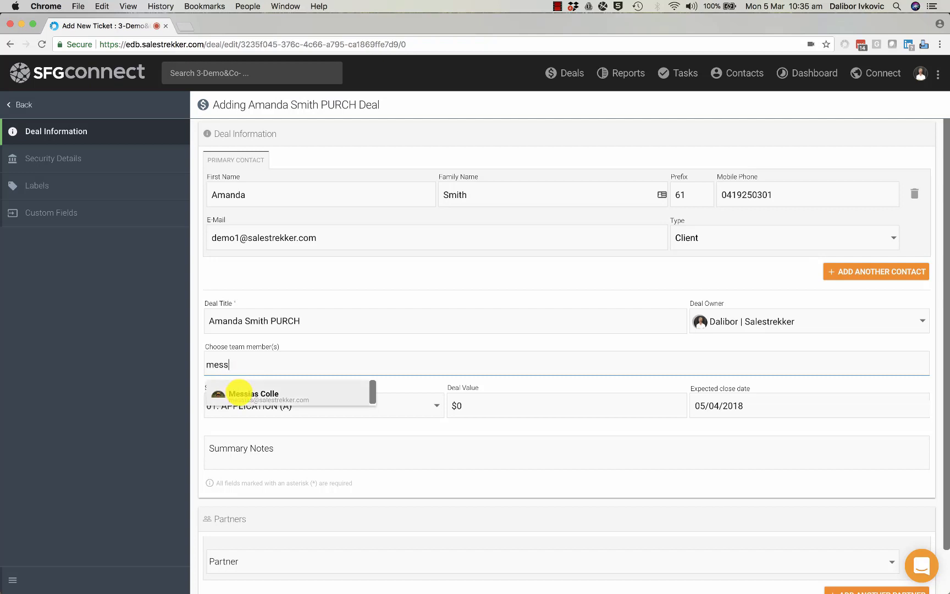
click(217, 393)
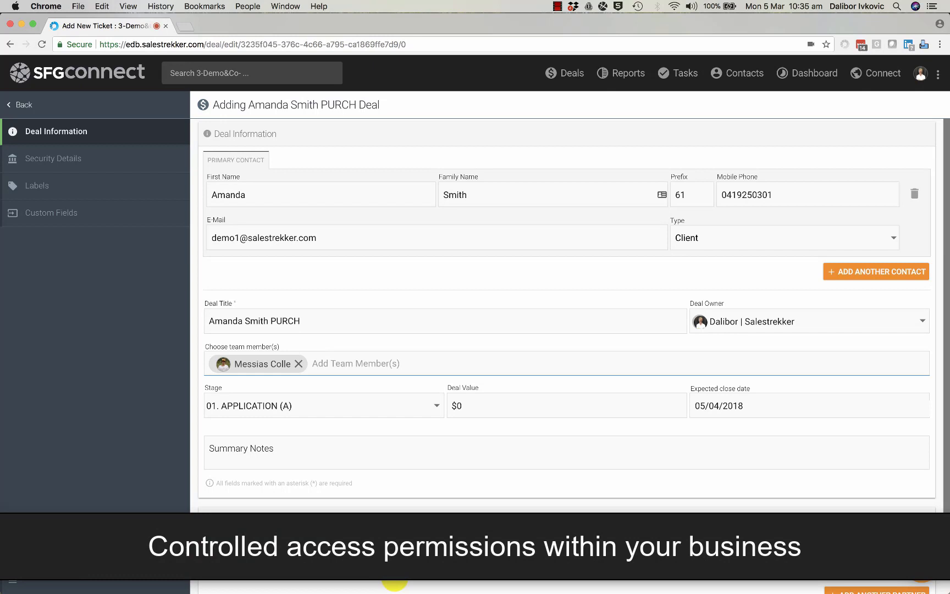
click(520, 410)
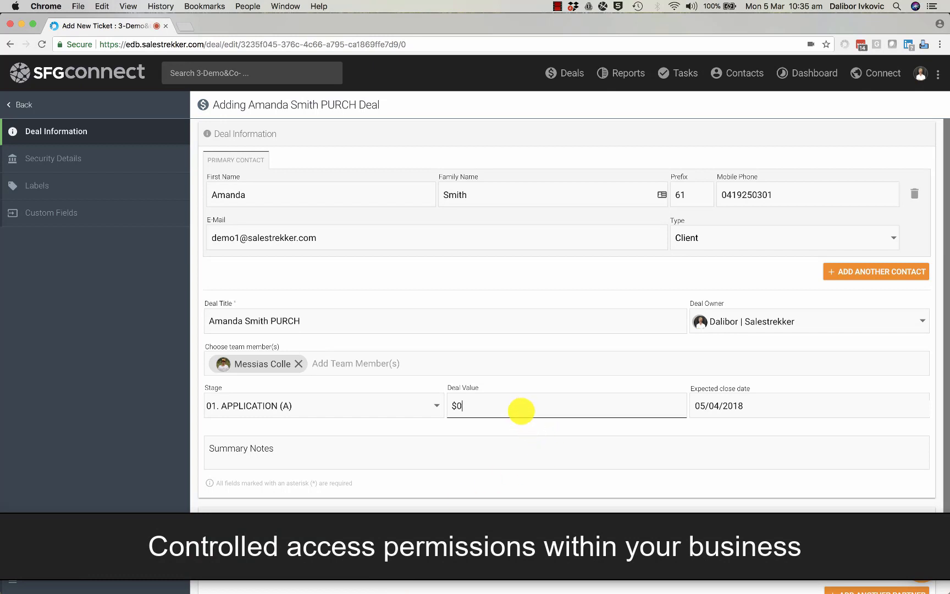
text(800,000)
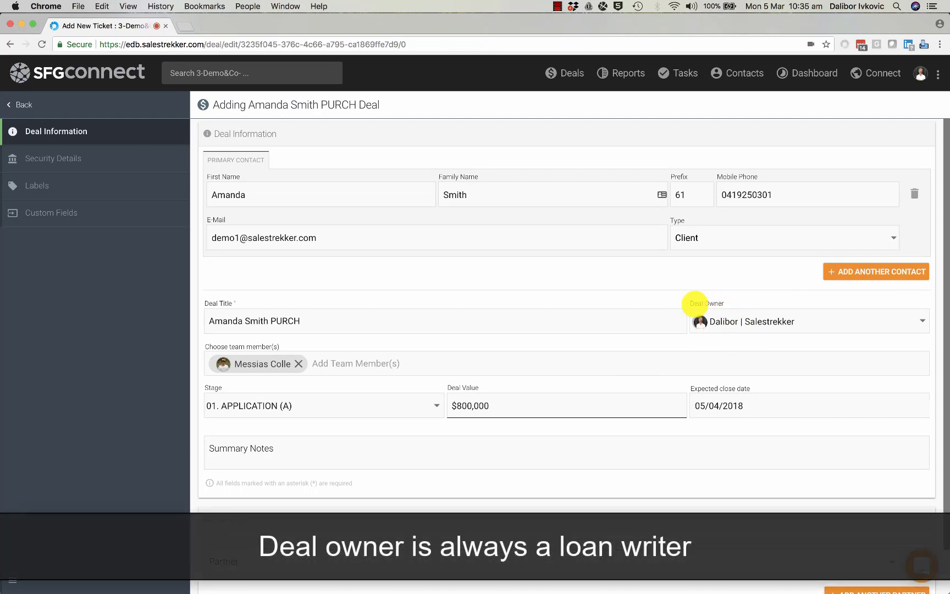
Write a summary note: PAYG employee, stable employment, excellent credit record.
click(230, 448)
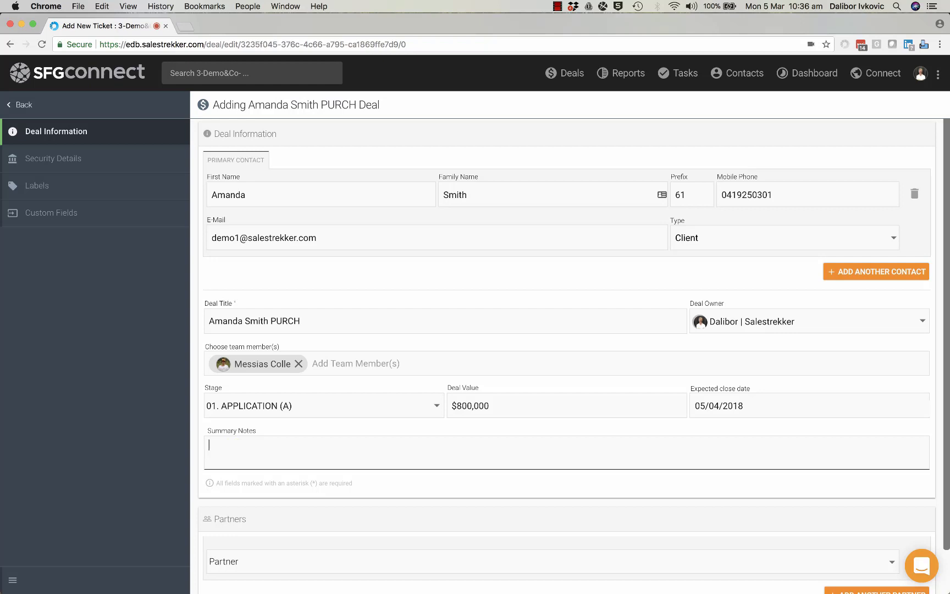
text(Amanda is )
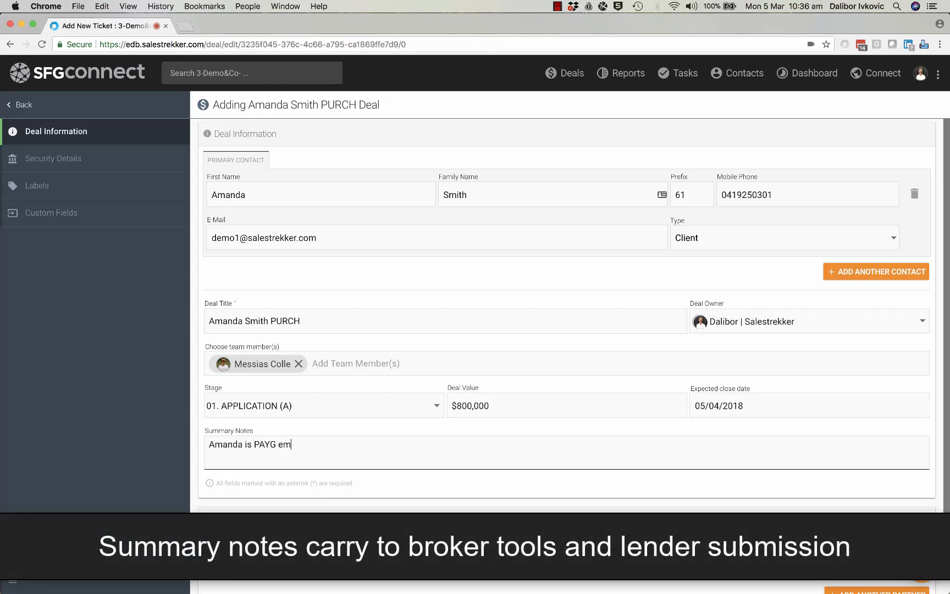
text(PAYG employu)
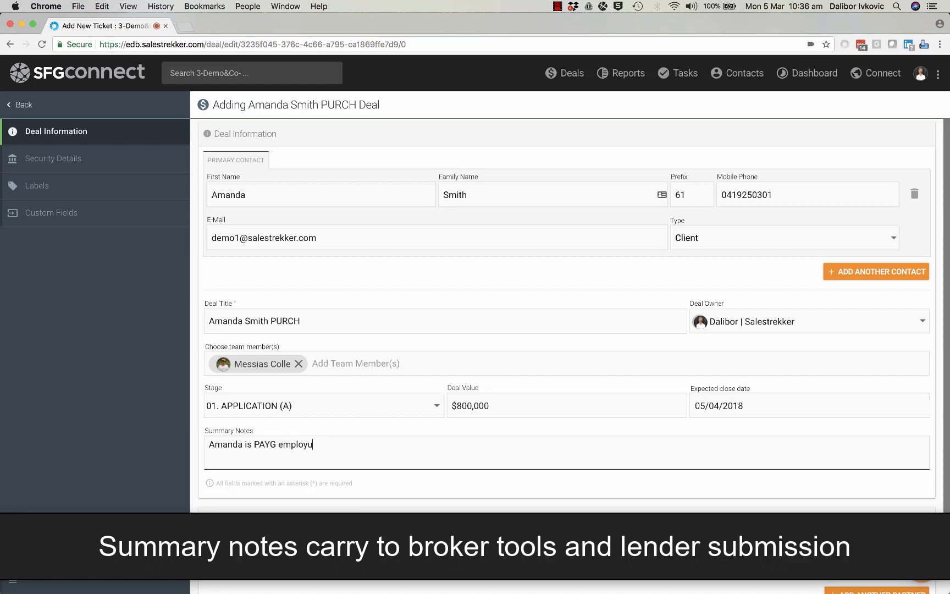
text(e)
key(BackSpace)
key(BackSpace)
text(ee with stabl)
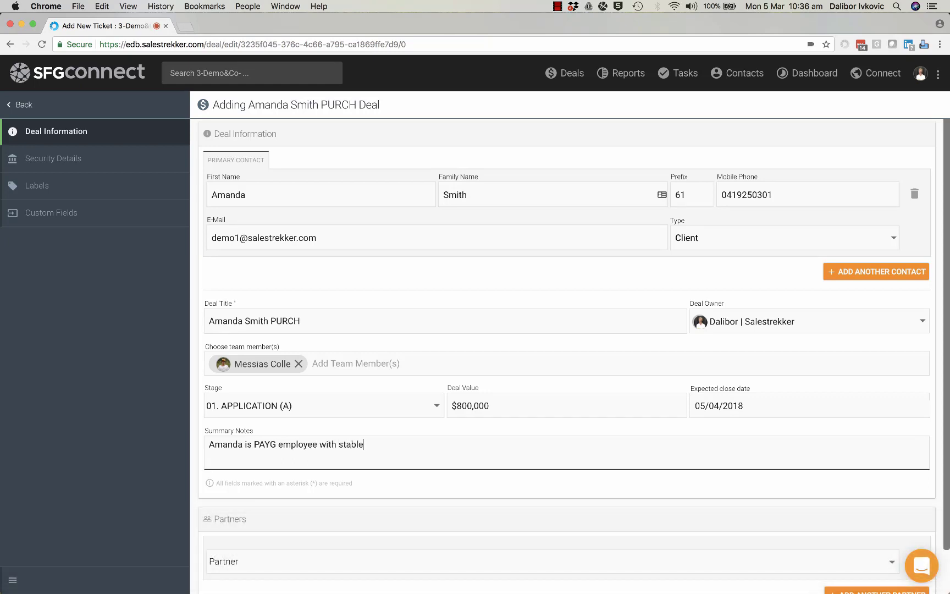
text( employment and excellen)
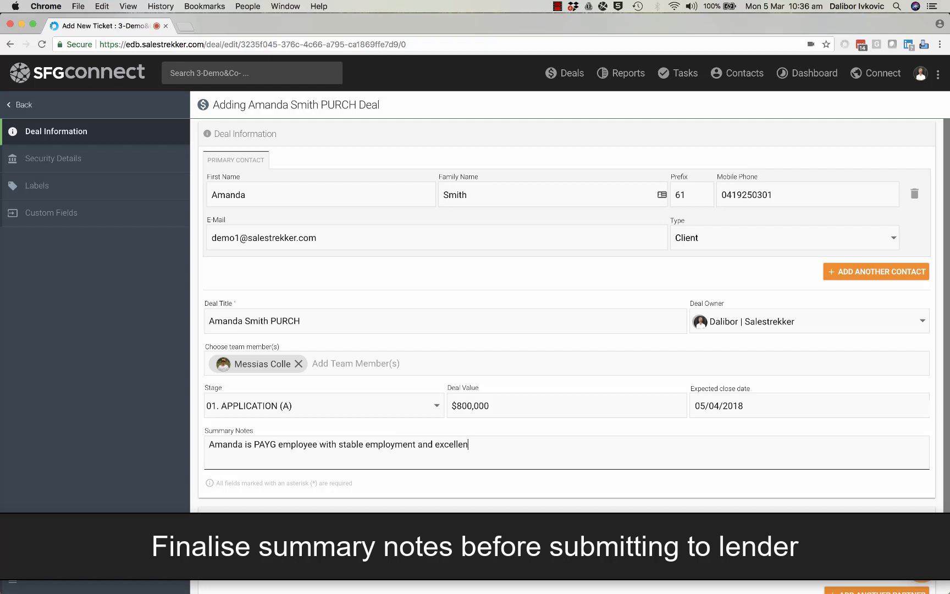
text(t credit record.)
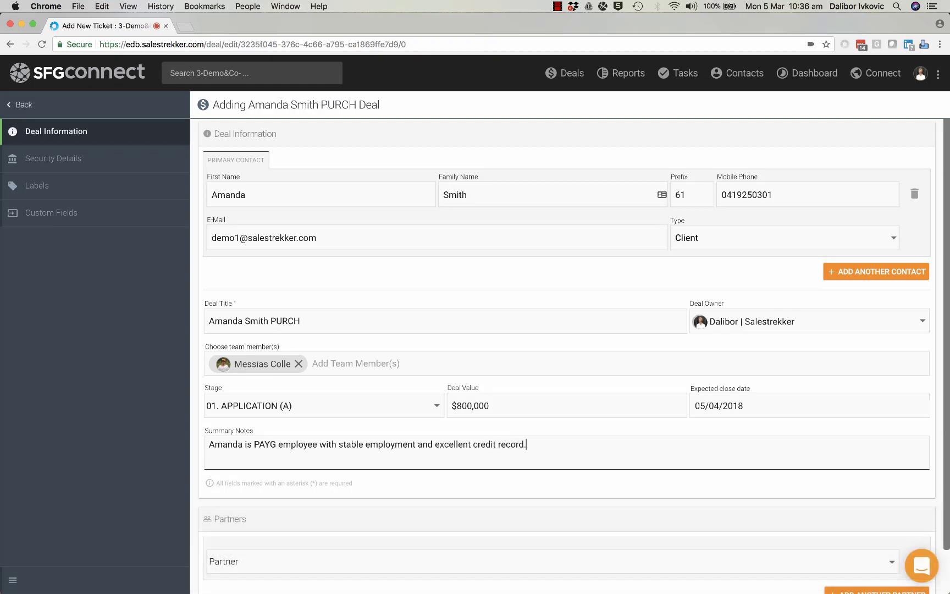
Set the deal's referral partner to Agency 2017.
scroll(566, 330, down, 2)
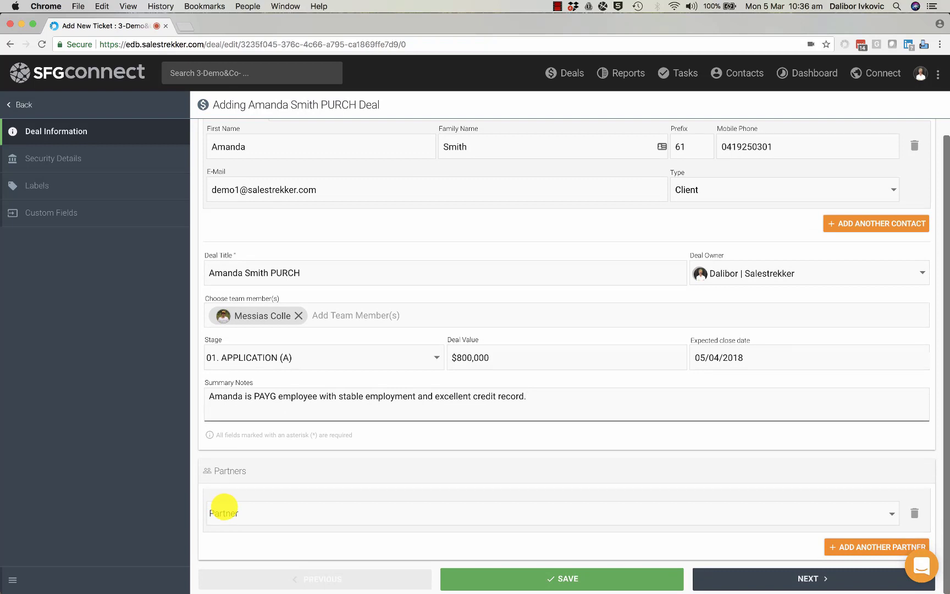
click(223, 506)
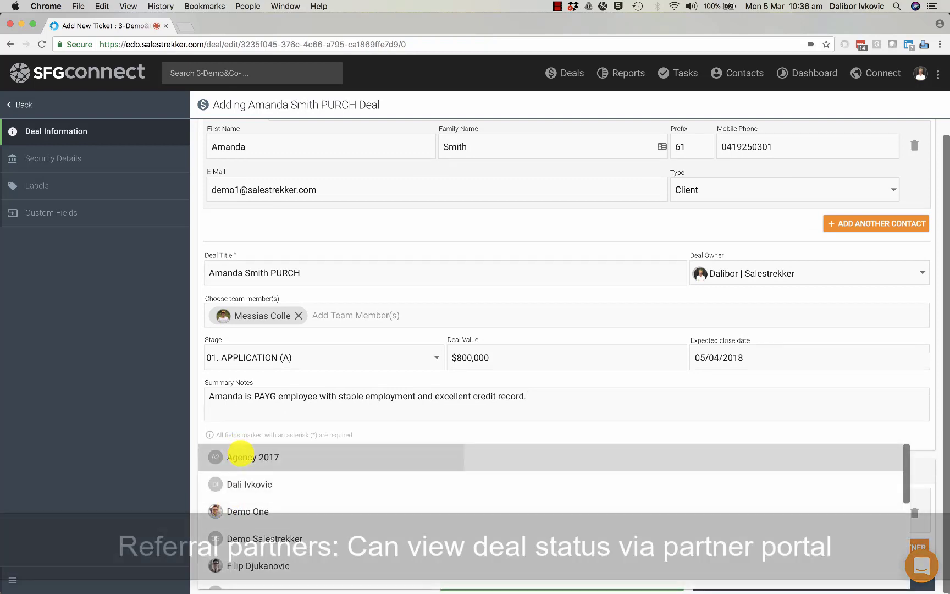
click(241, 454)
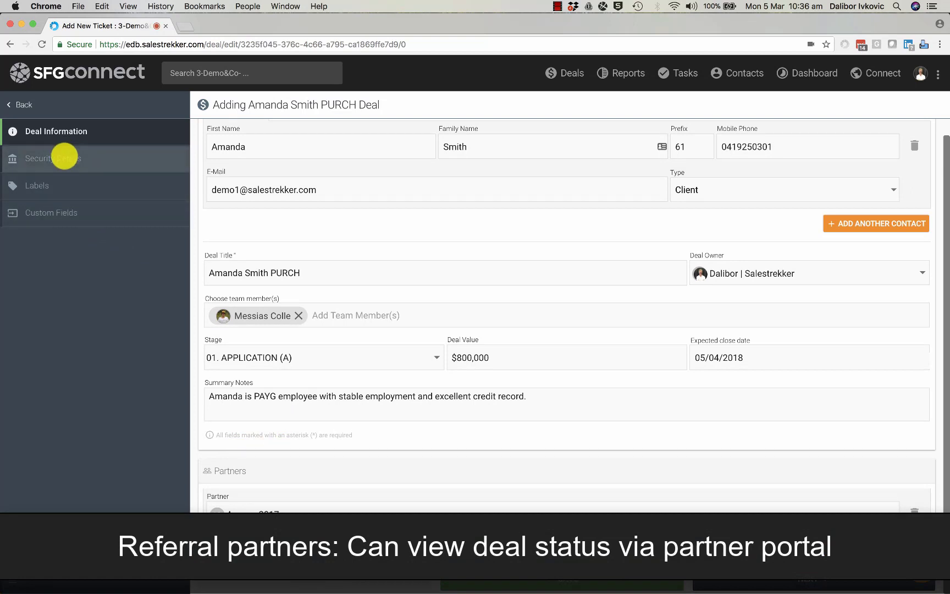
On Security Details, pick the property's street address and enter unit 12.
click(65, 156)
click(237, 195)
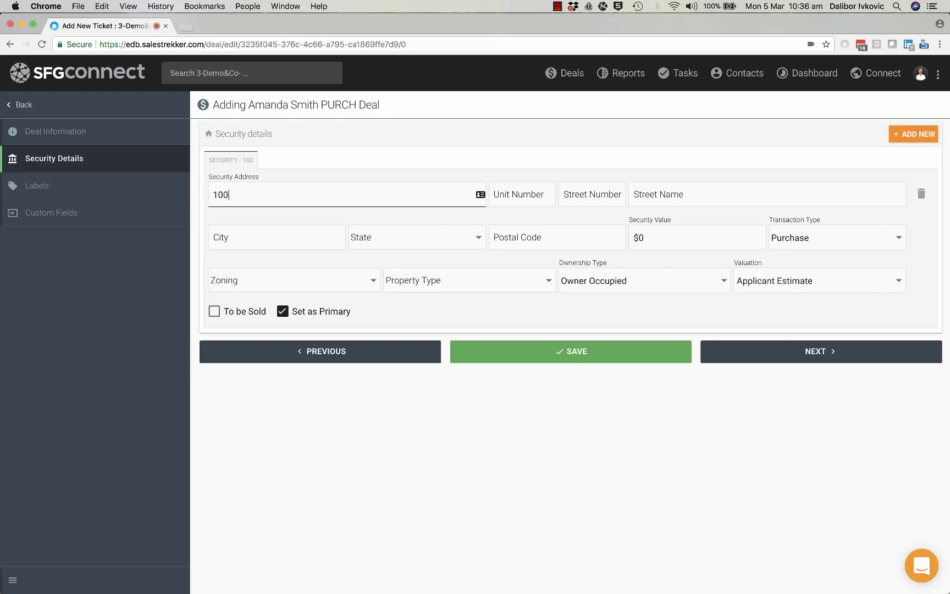
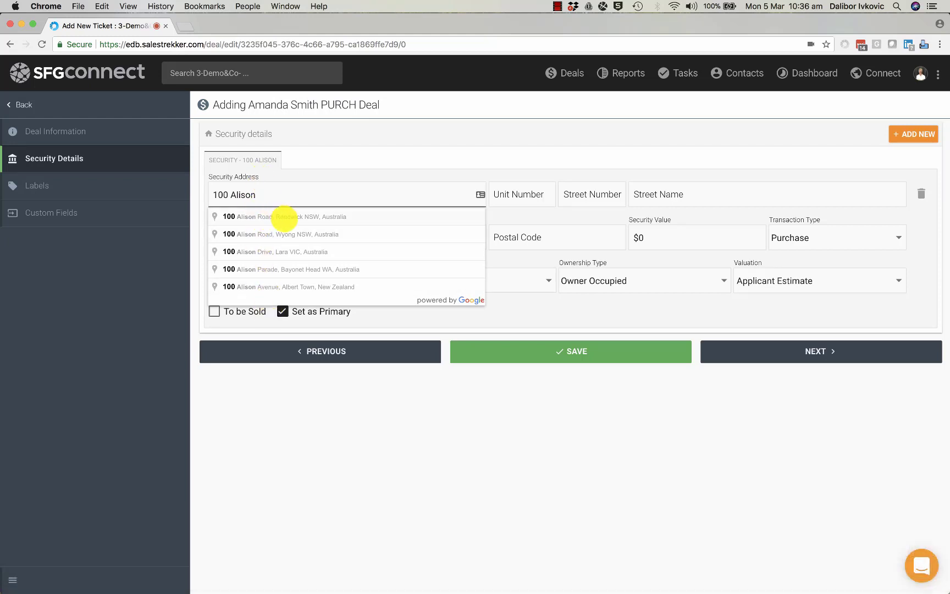
click(262, 216)
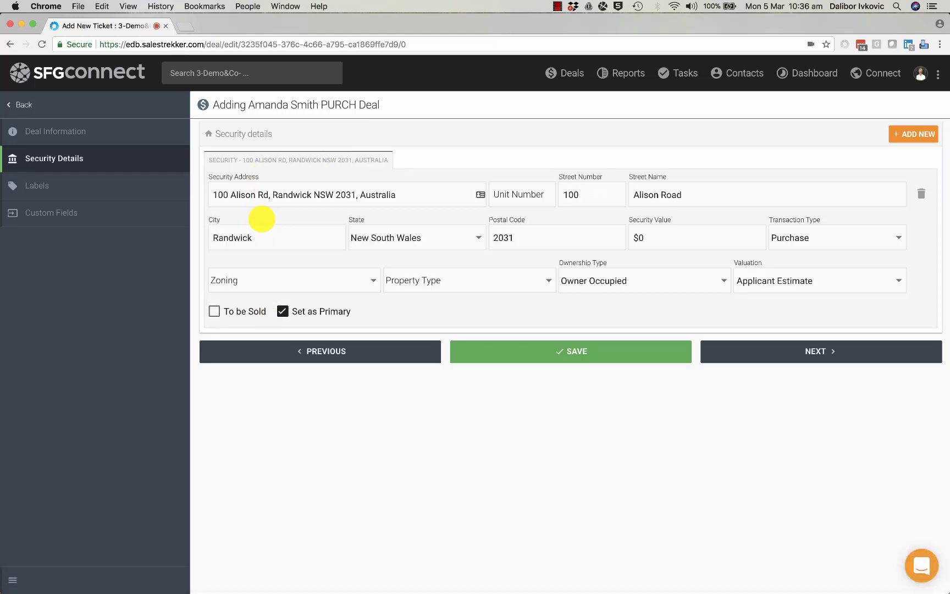
click(541, 190)
text(12)
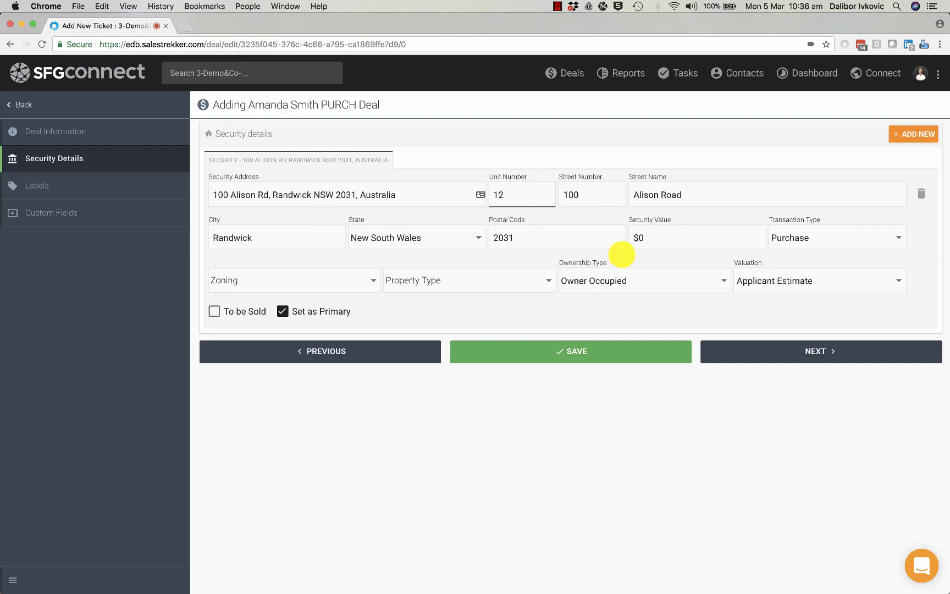
Set the security value to $1,000,000, zoning Residential, and property type Apartment/Unit/Flat.
click(656, 239)
text(10)
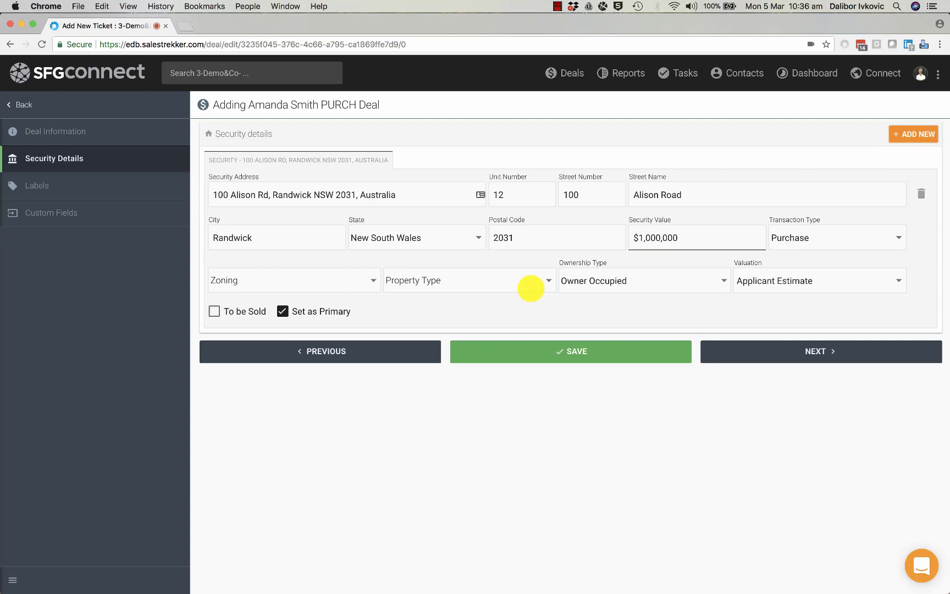
click(319, 280)
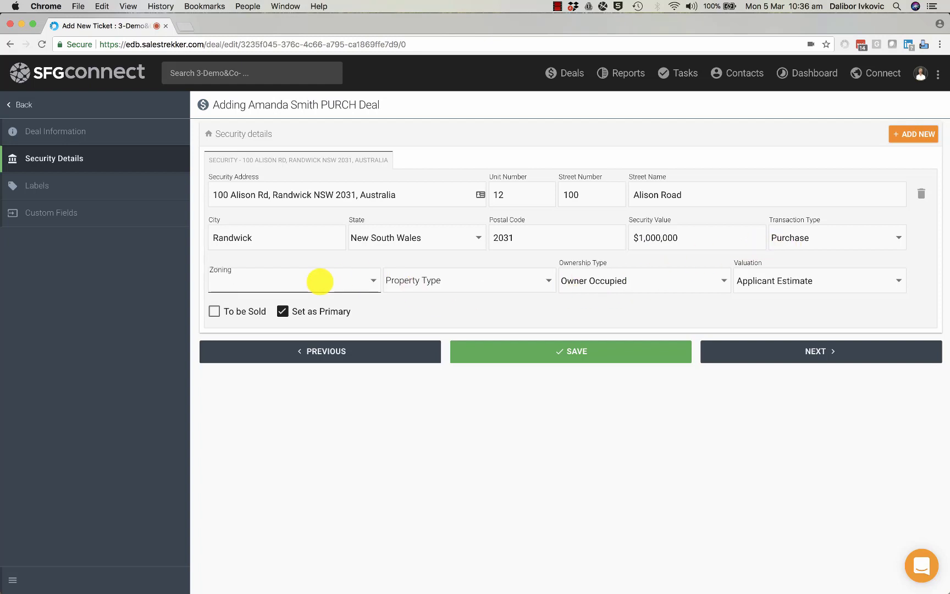
click(244, 361)
click(452, 279)
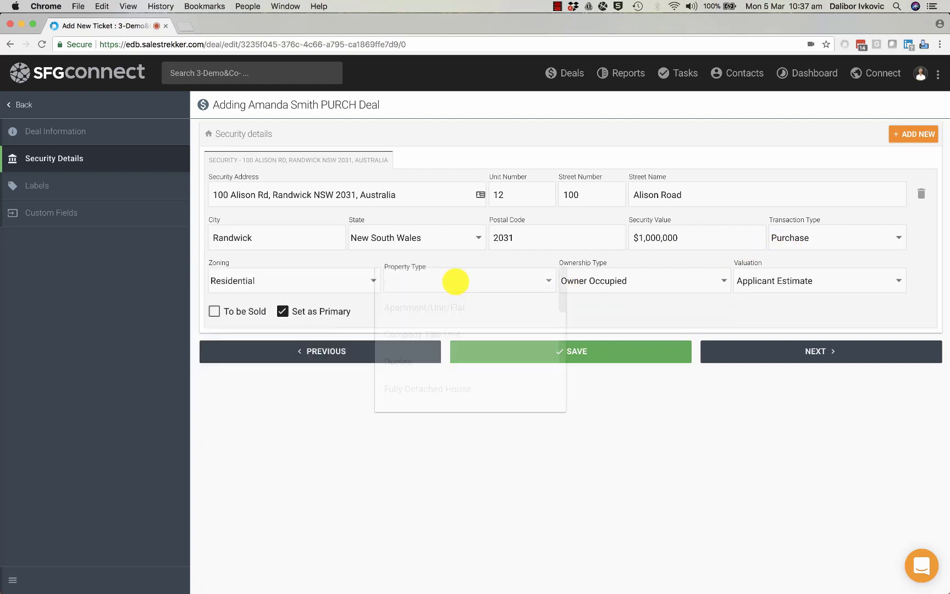
click(424, 306)
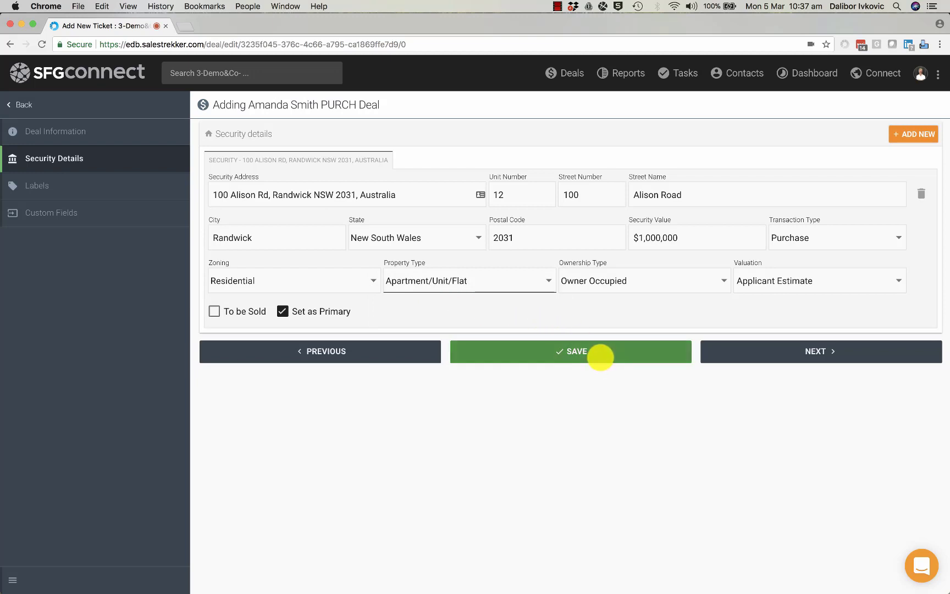
Save the PURCH deal, then expand and collapse its summary on the deal page.
click(600, 355)
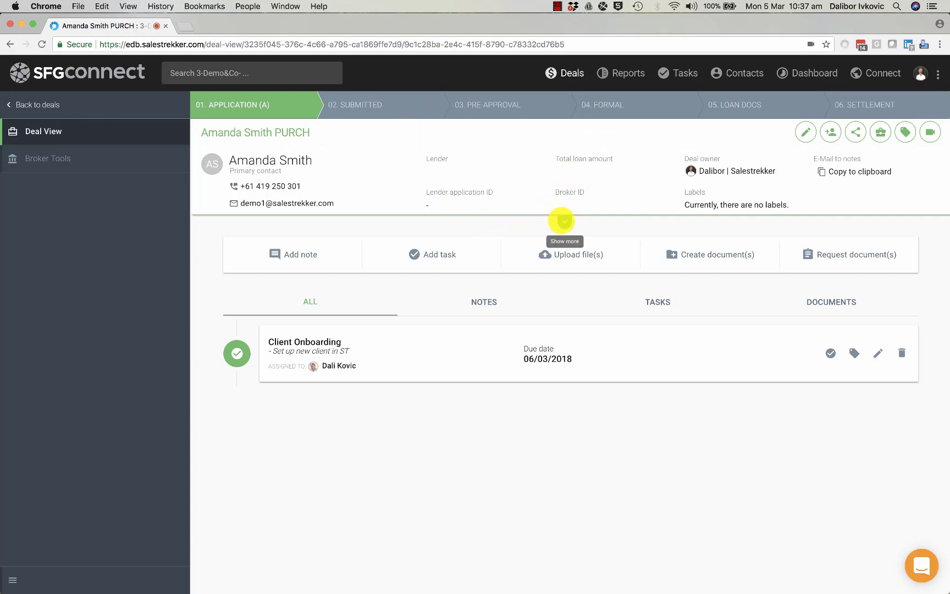
click(563, 220)
scroll(485, 254, down, 2)
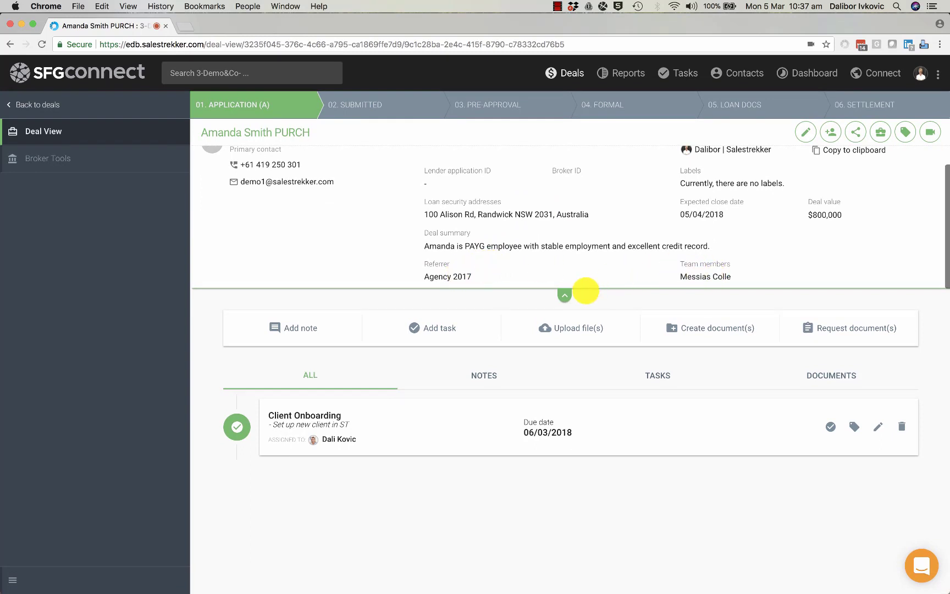
click(564, 296)
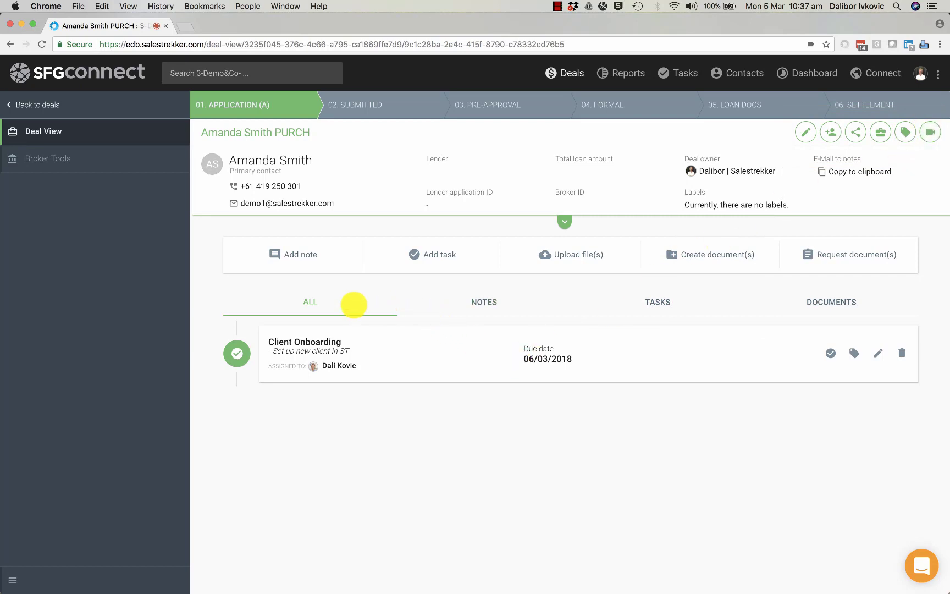
Add a note that the client would like to complete the FF electronically.
click(302, 256)
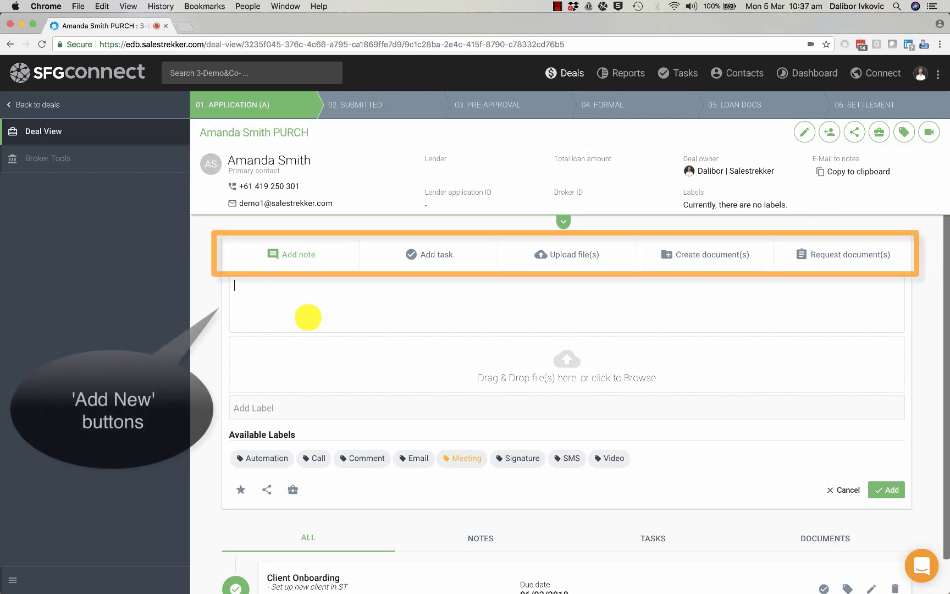
text(Amanda)
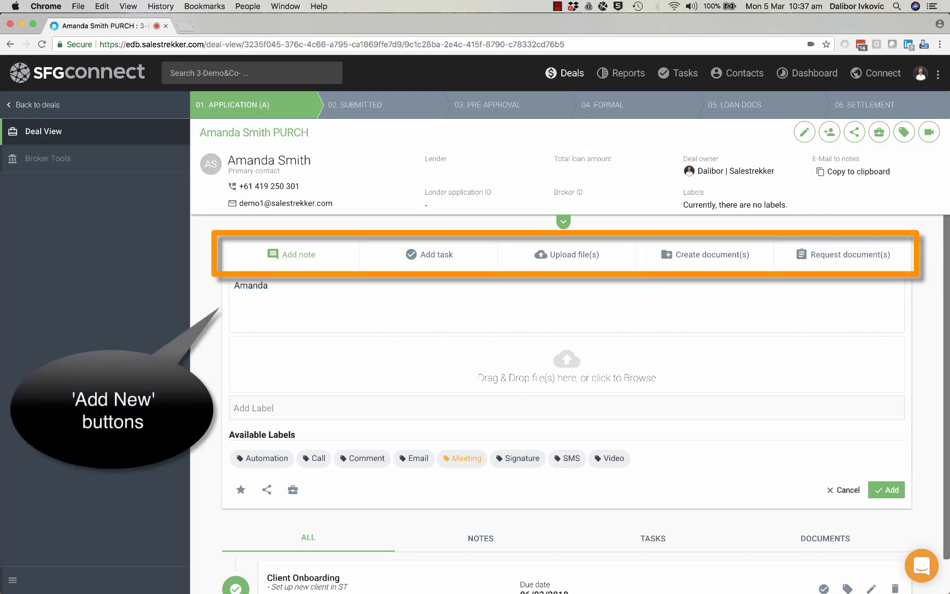
text( would like to complete FF electronically.)
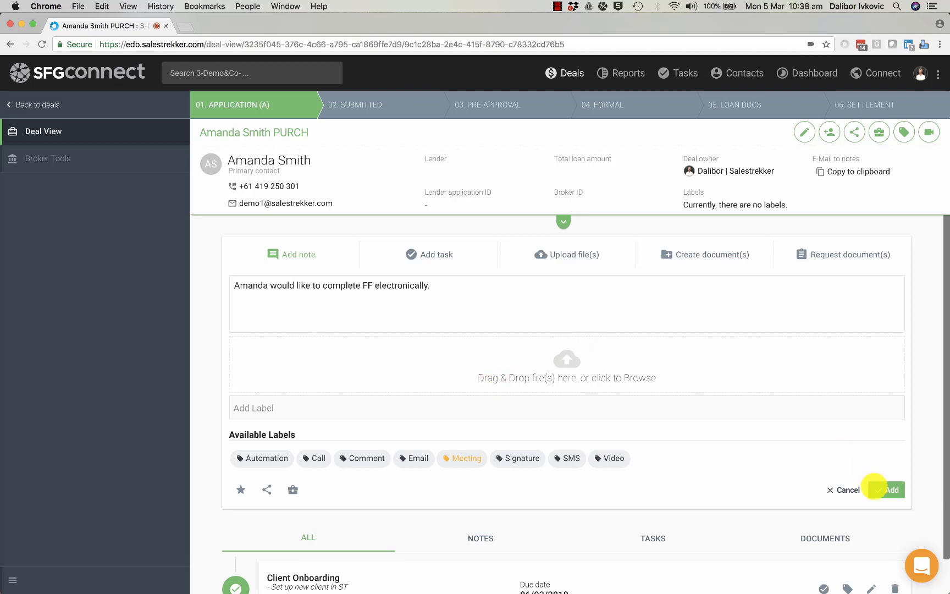
click(880, 490)
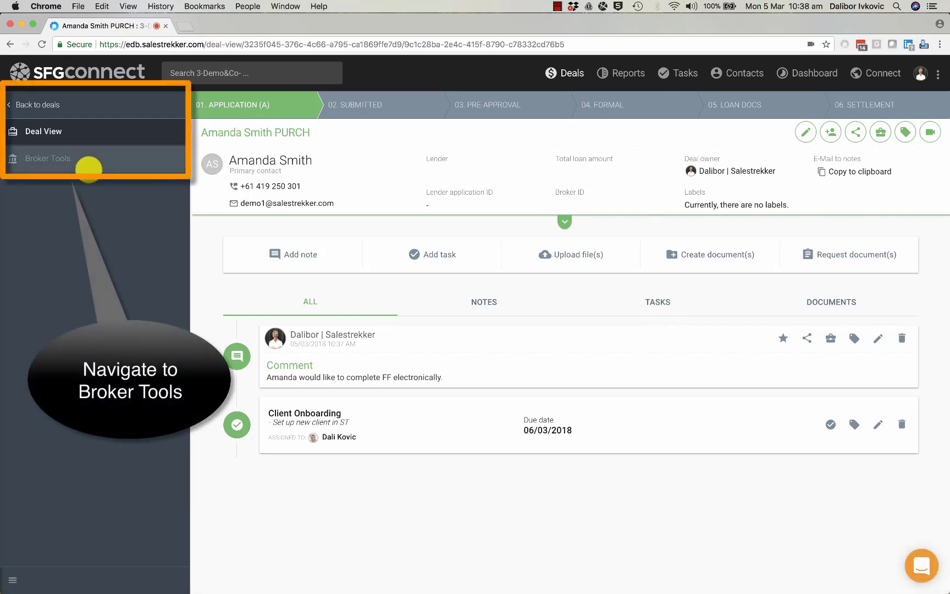
click(88, 165)
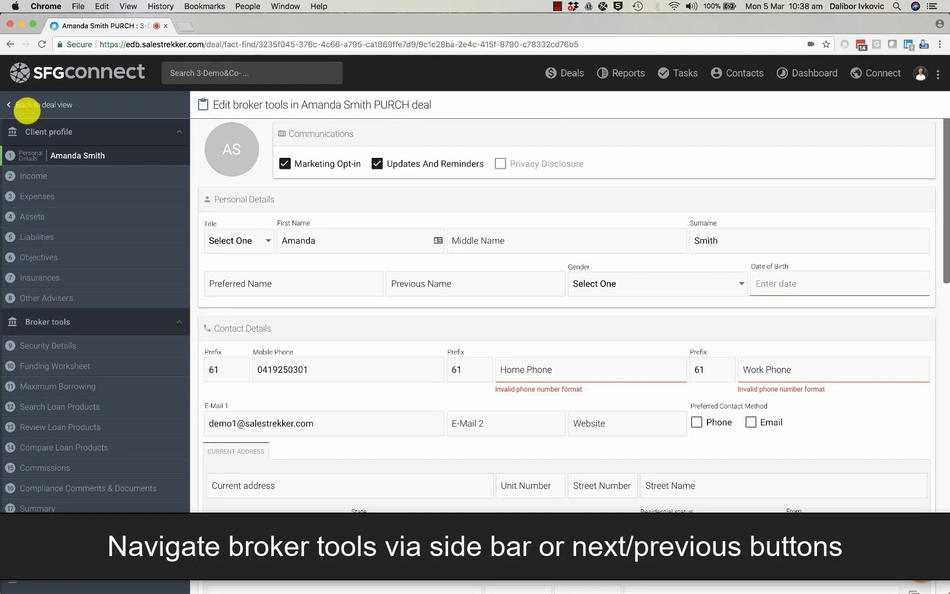
click(26, 105)
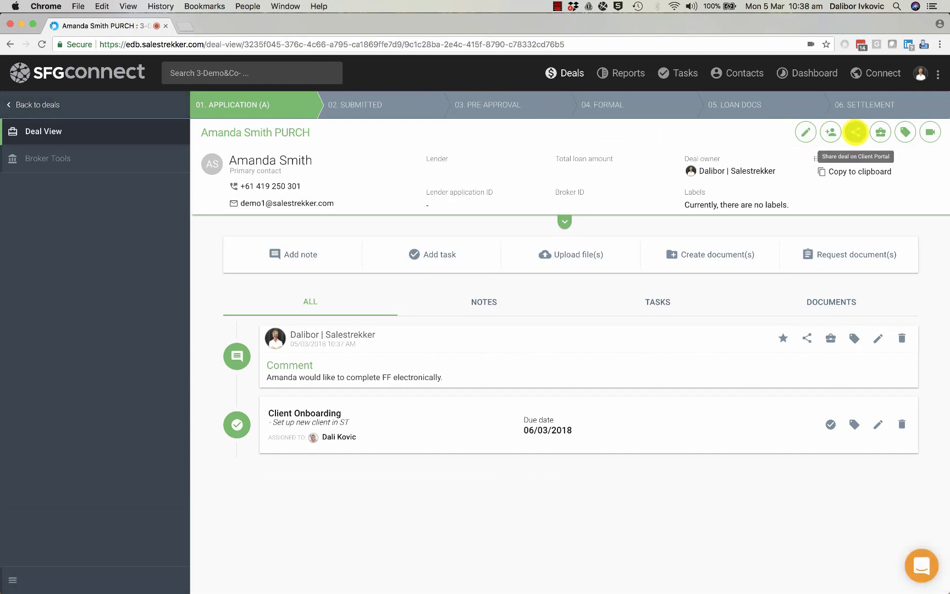
Share the PURCH deal on the Client Portal and confirm the client invitation.
click(855, 132)
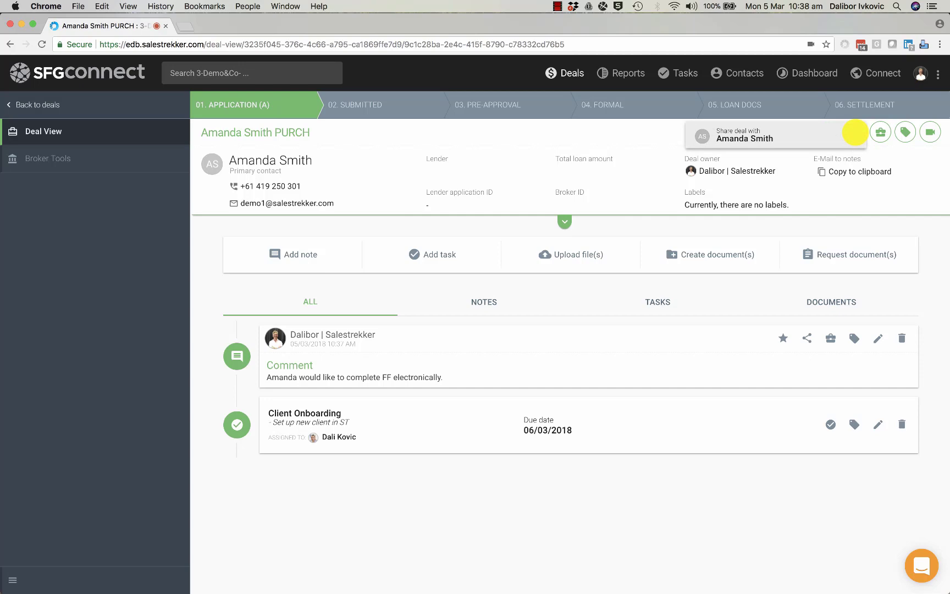
click(731, 134)
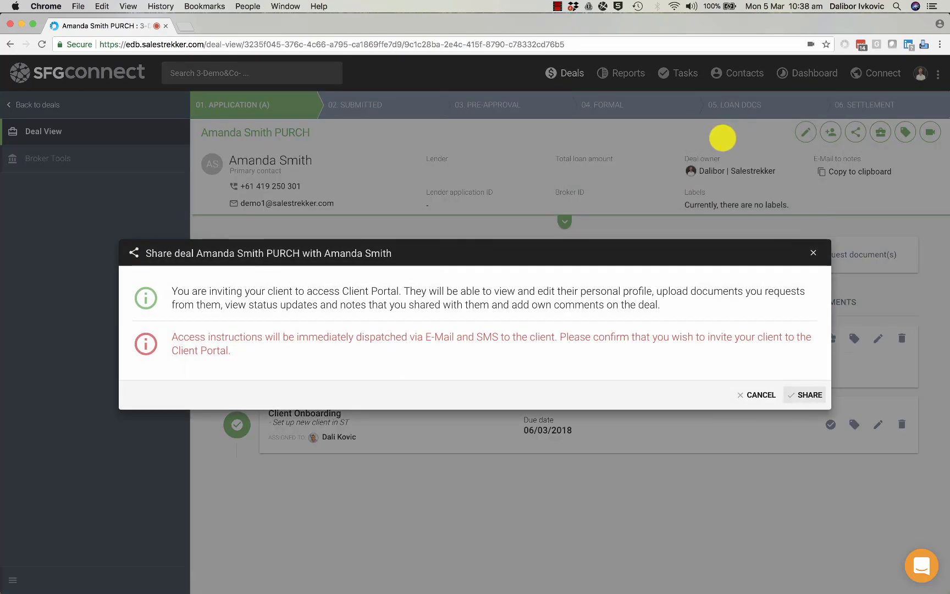
click(800, 394)
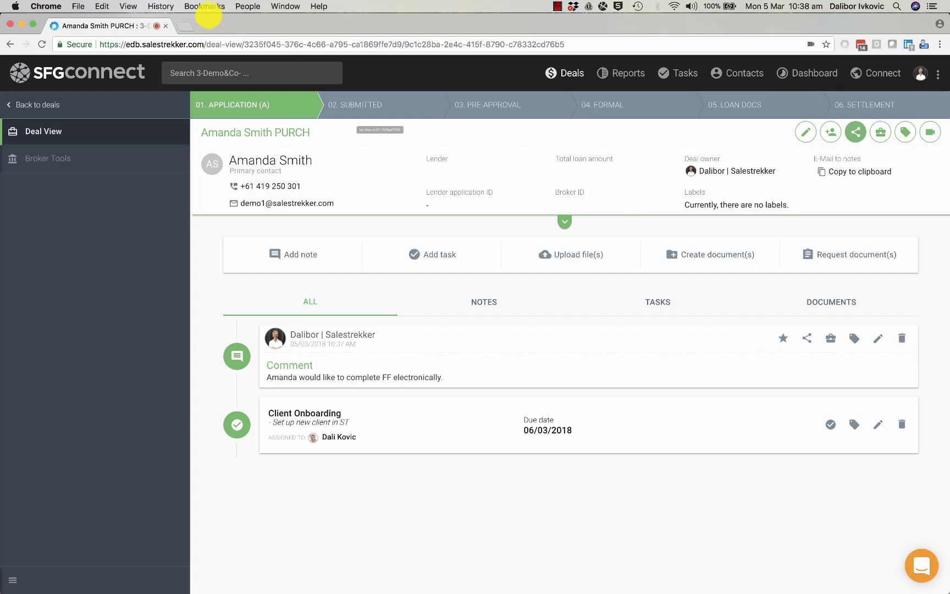
Back on the board, colour the PURCH tile purple and reset the green and pink Pre-Approval tiles to white.
click(22, 104)
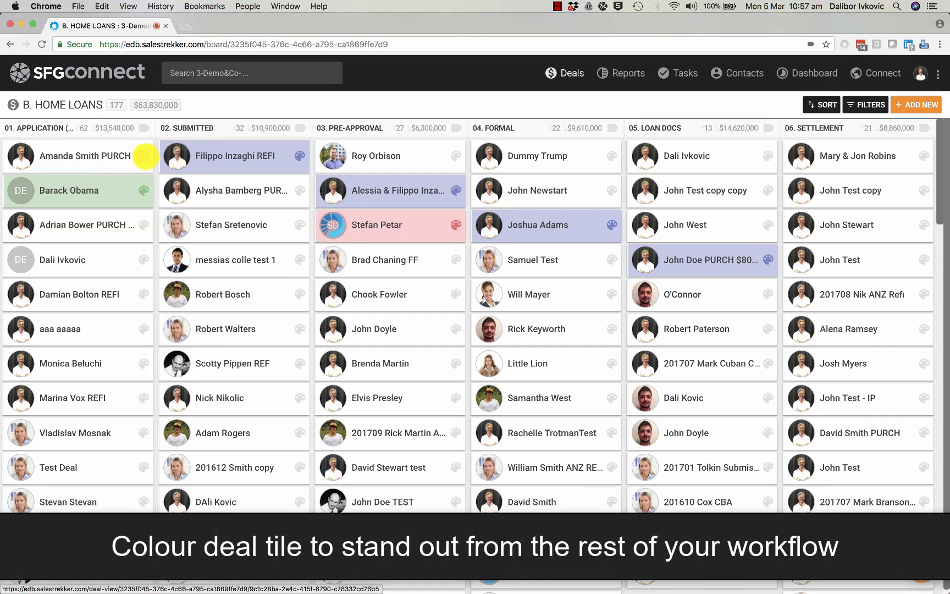
click(144, 156)
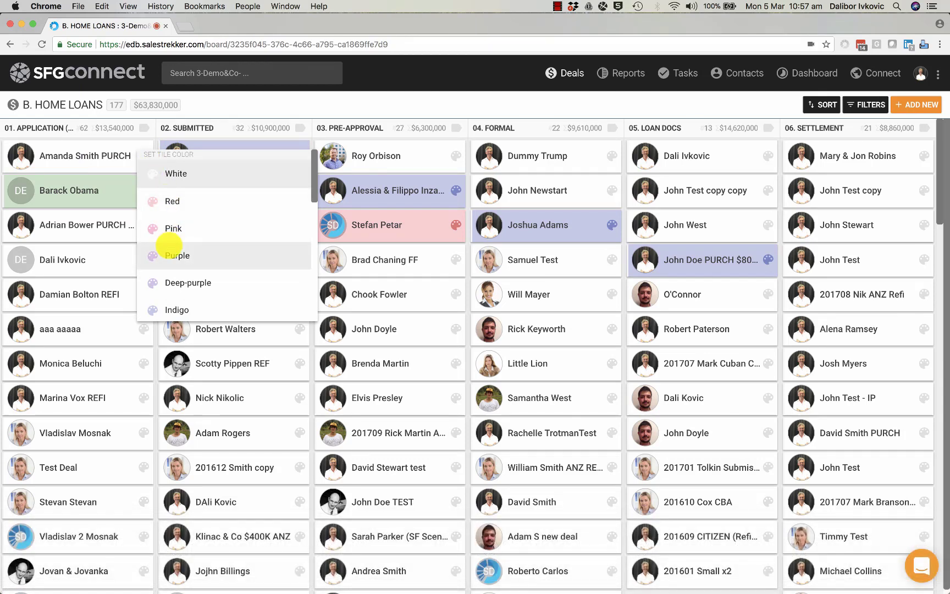
click(170, 256)
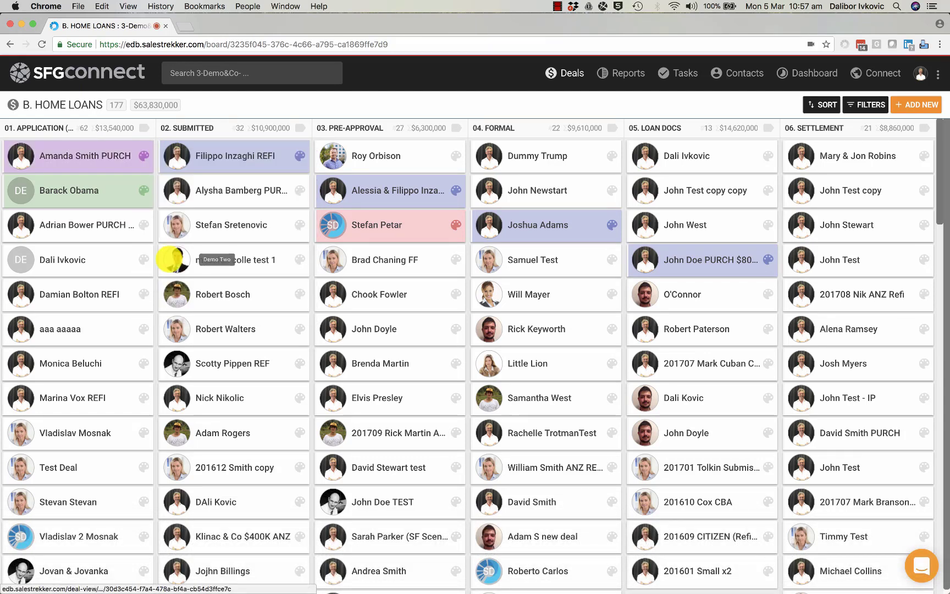
click(143, 189)
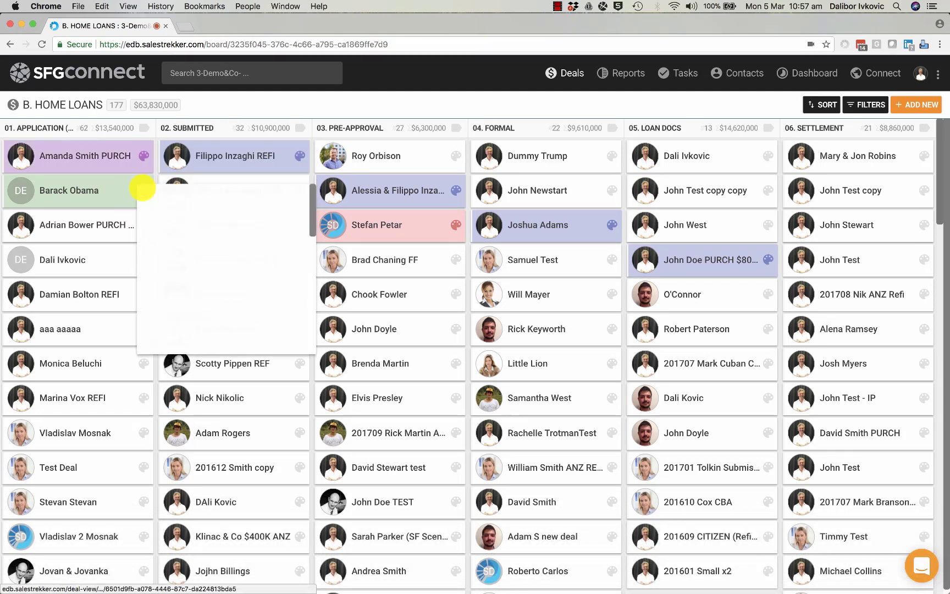
click(164, 208)
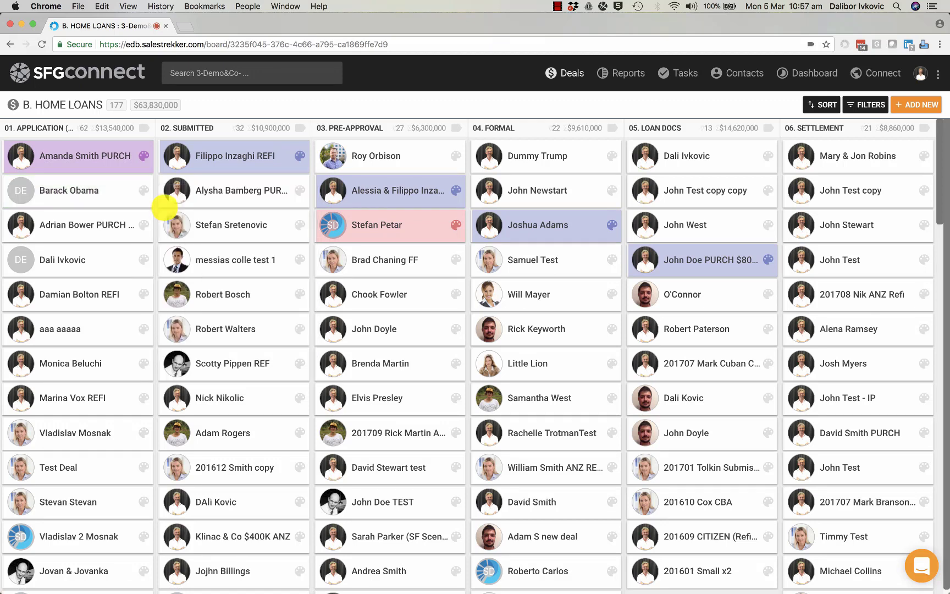
click(455, 225)
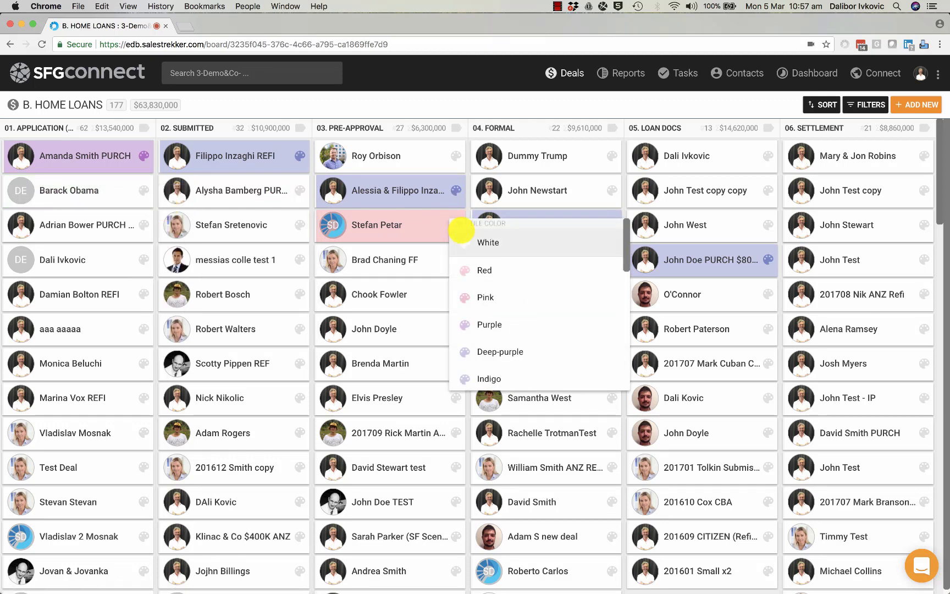
click(468, 240)
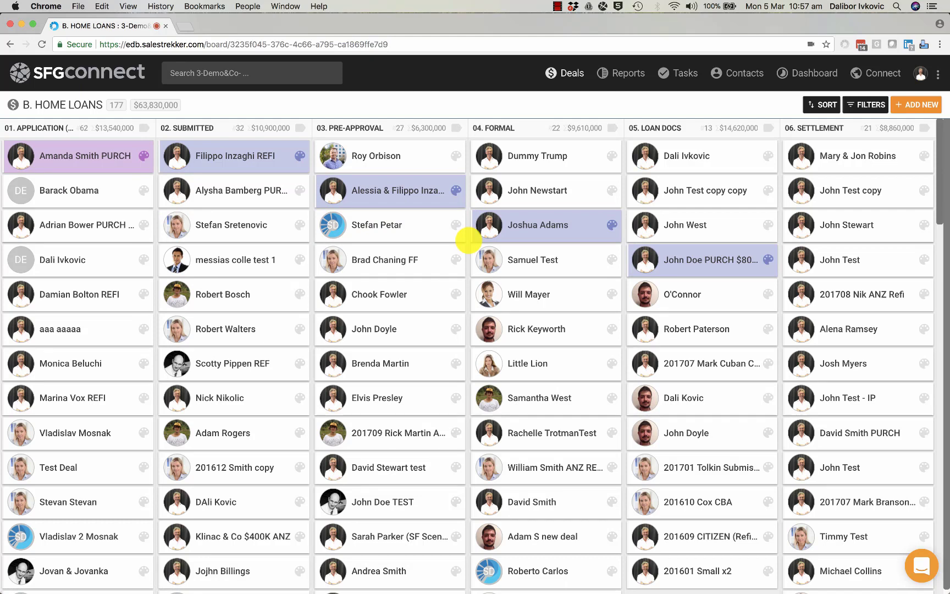
Drag the PURCH deal into Submitted and open the deal workflows list.
drag(82, 157, 226, 197)
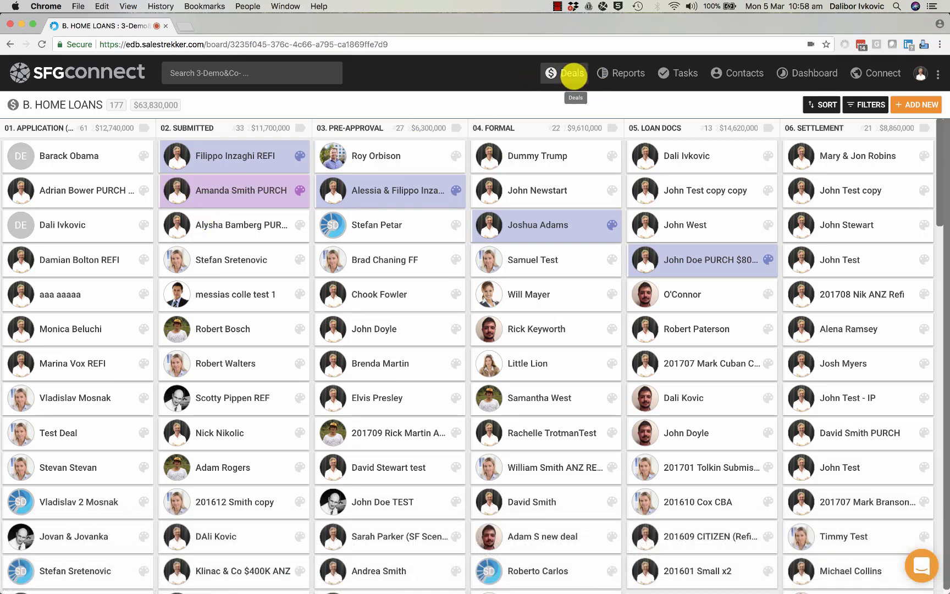
click(571, 75)
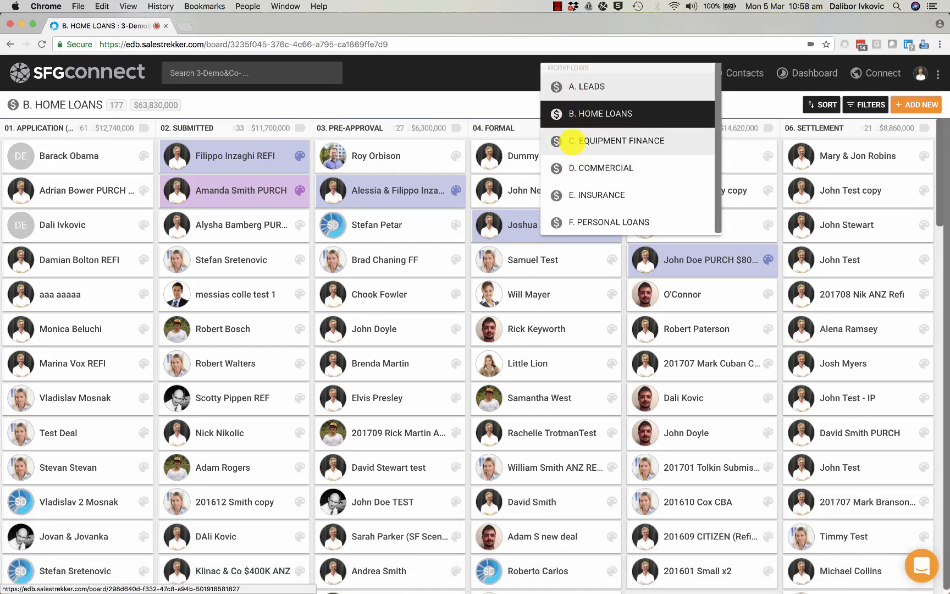